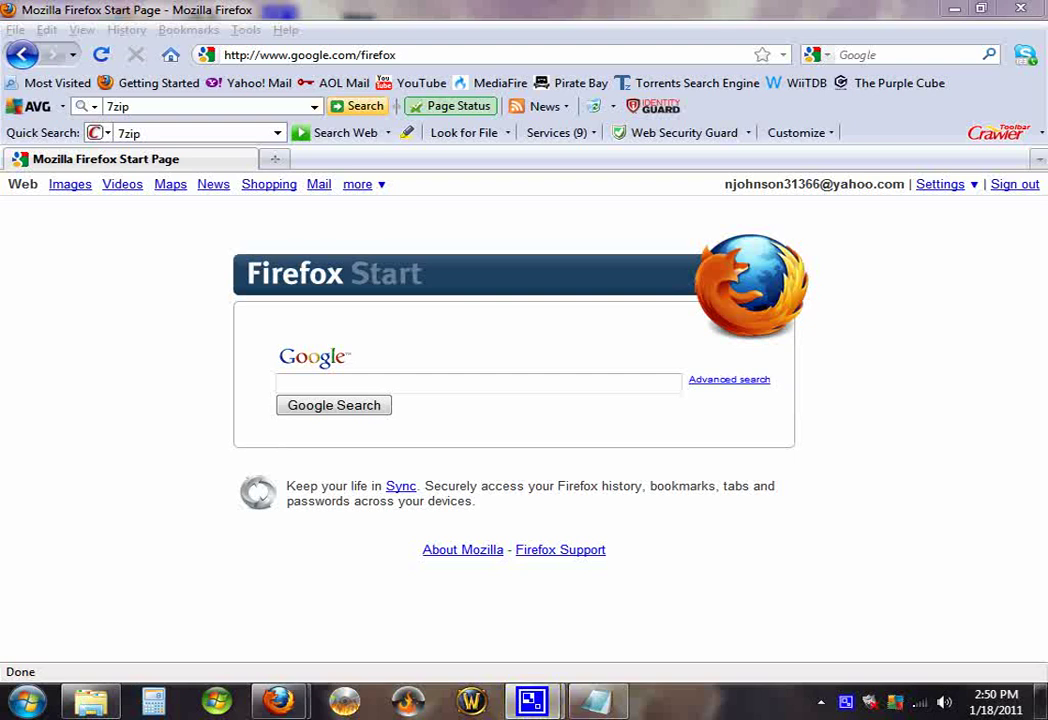
Search Google for '7zip' and go to the official 7-Zip site at 7-zip.org
{"action": "left_click", "coordinate": [303, 388]}
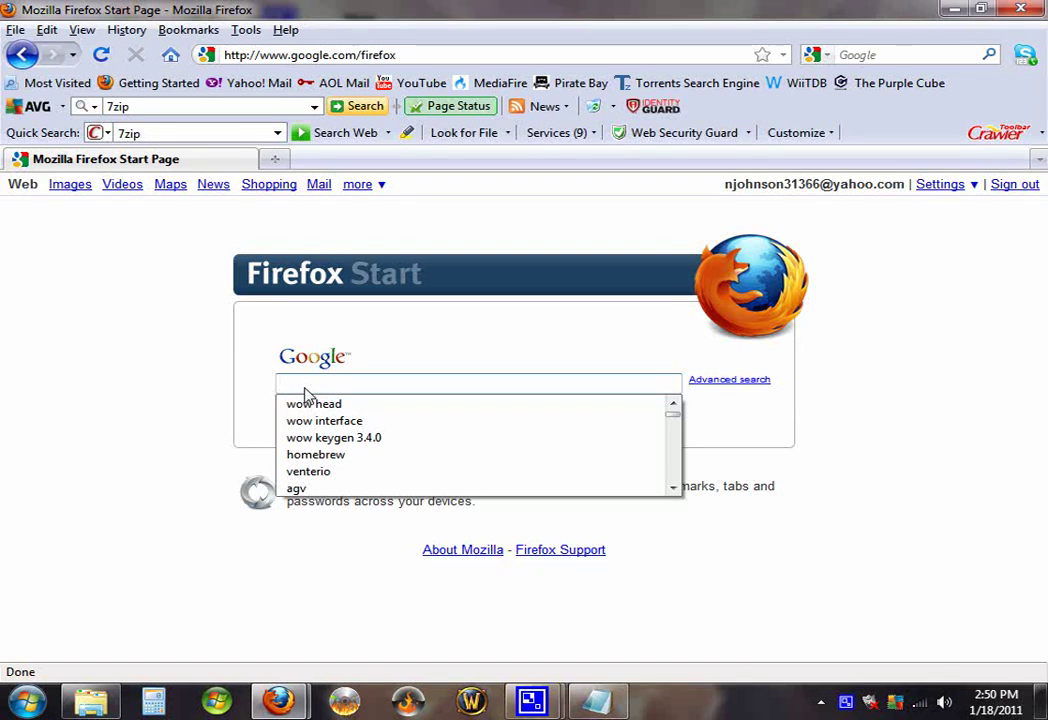
{"action": "type", "text": "7z"}
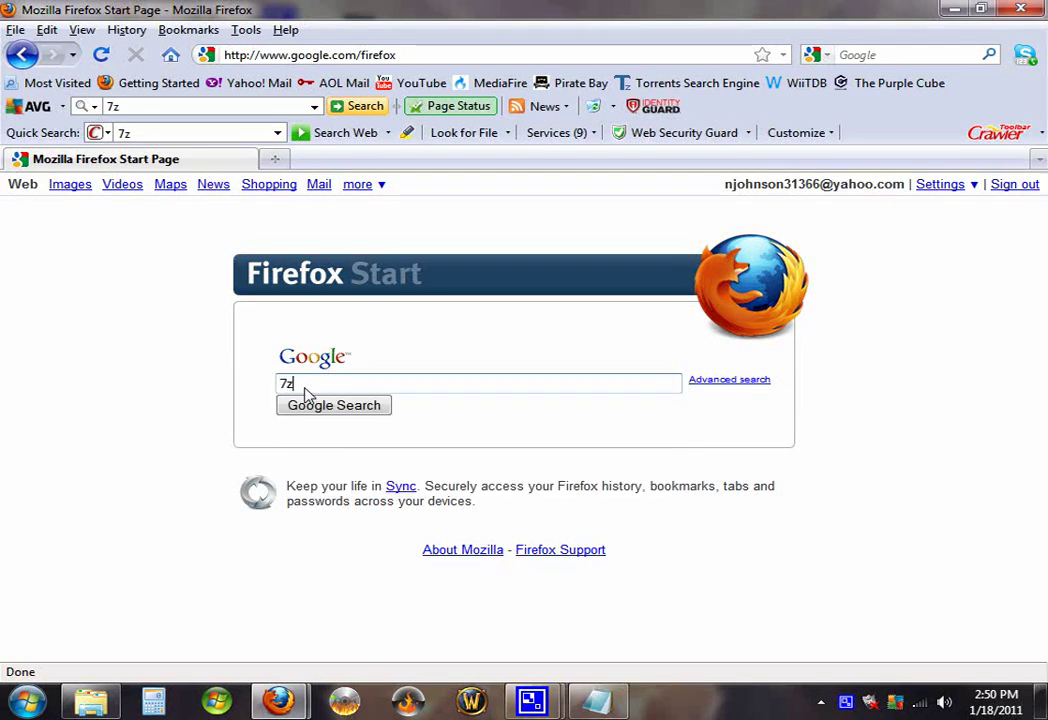
{"action": "type", "text": "ip"}
{"action": "key", "text": "Return"}
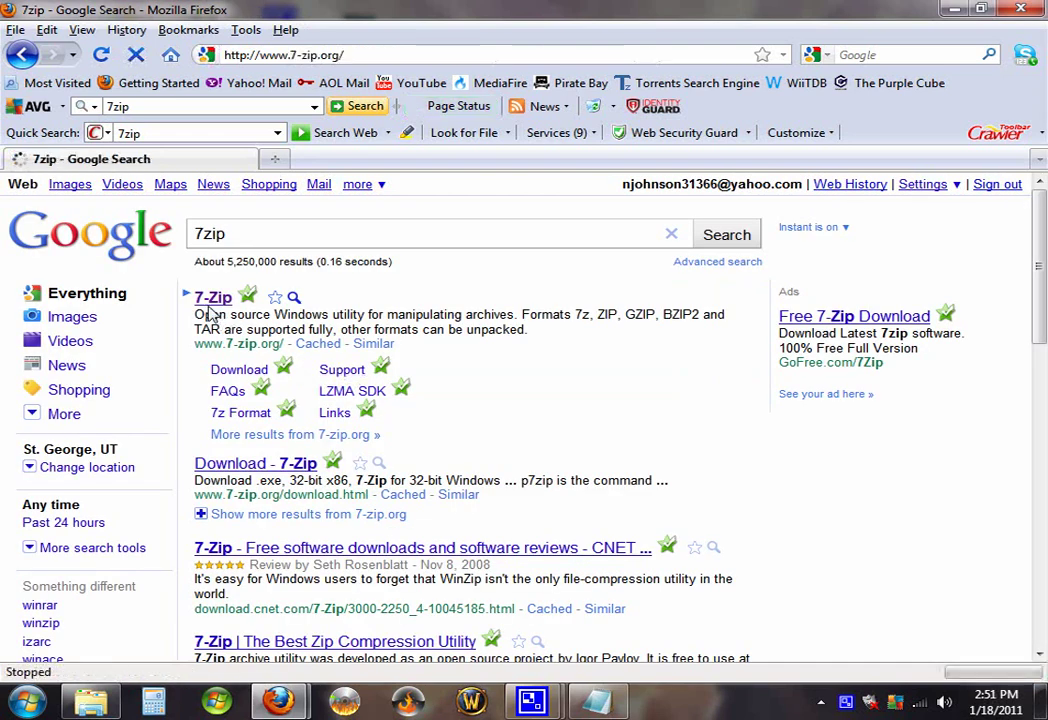
{"action": "left_click", "coordinate": [216, 296]}
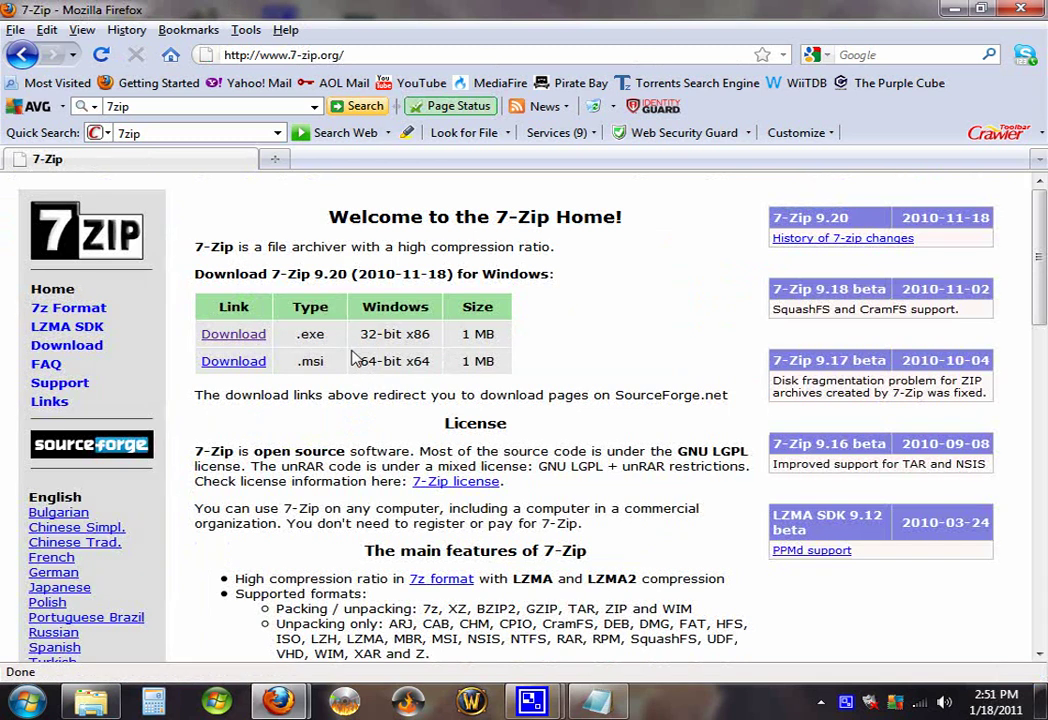
Download the 32-bit 7z920.exe installer from SourceForge and save it to disk
{"action": "left_click", "coordinate": [222, 339]}
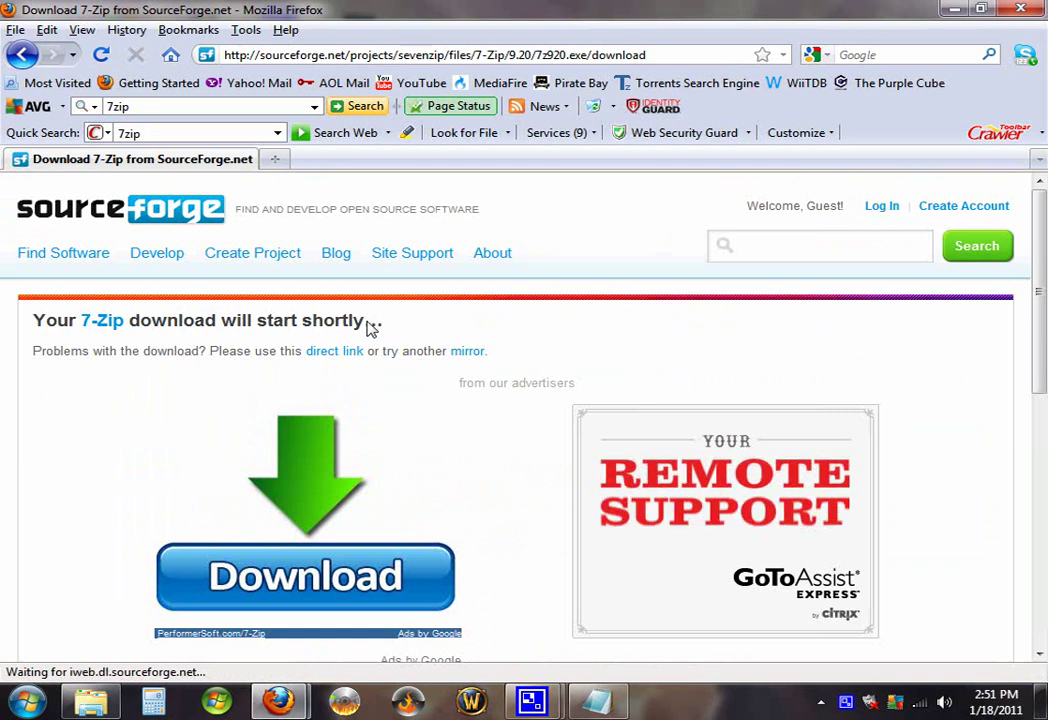
{"action": "left_click", "coordinate": [602, 350]}
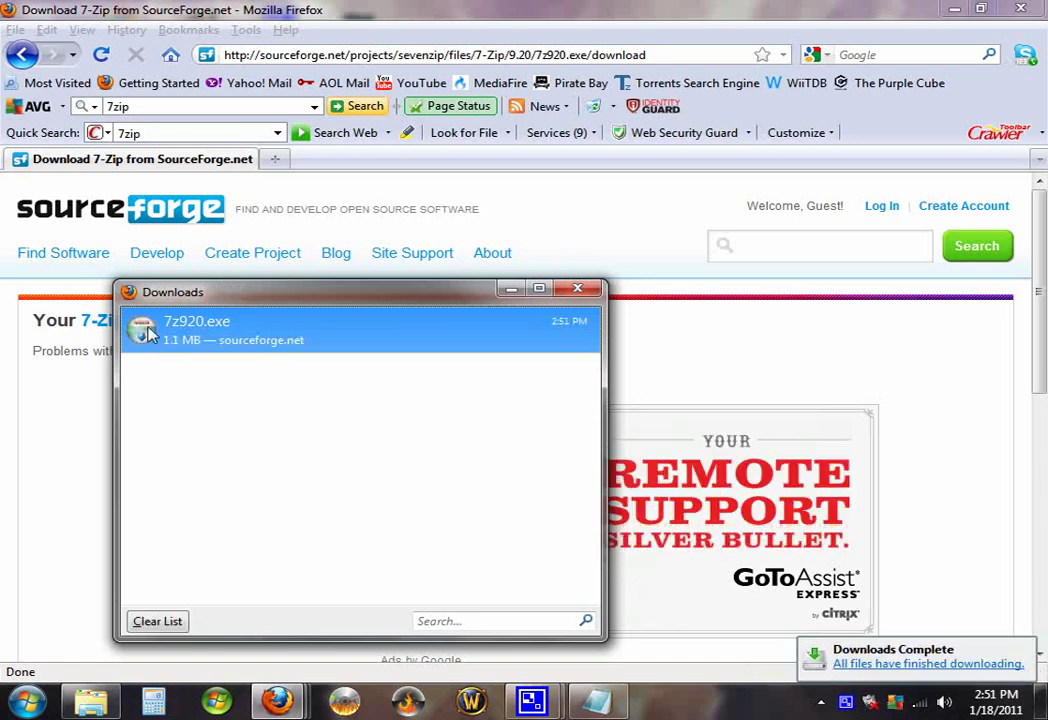
Run 7z920.exe to install 7-Zip 9.20 into E:\Program Files\7-Zip, then close the downloads list
{"action": "double_click", "coordinate": [148, 333]}
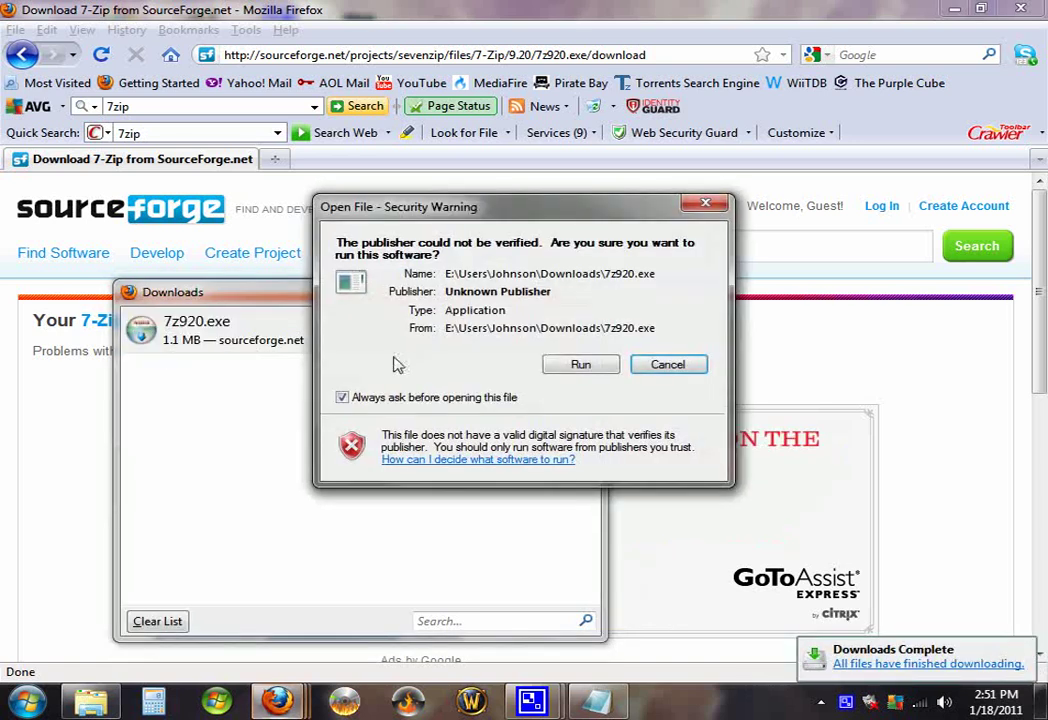
{"action": "left_click", "coordinate": [585, 370]}
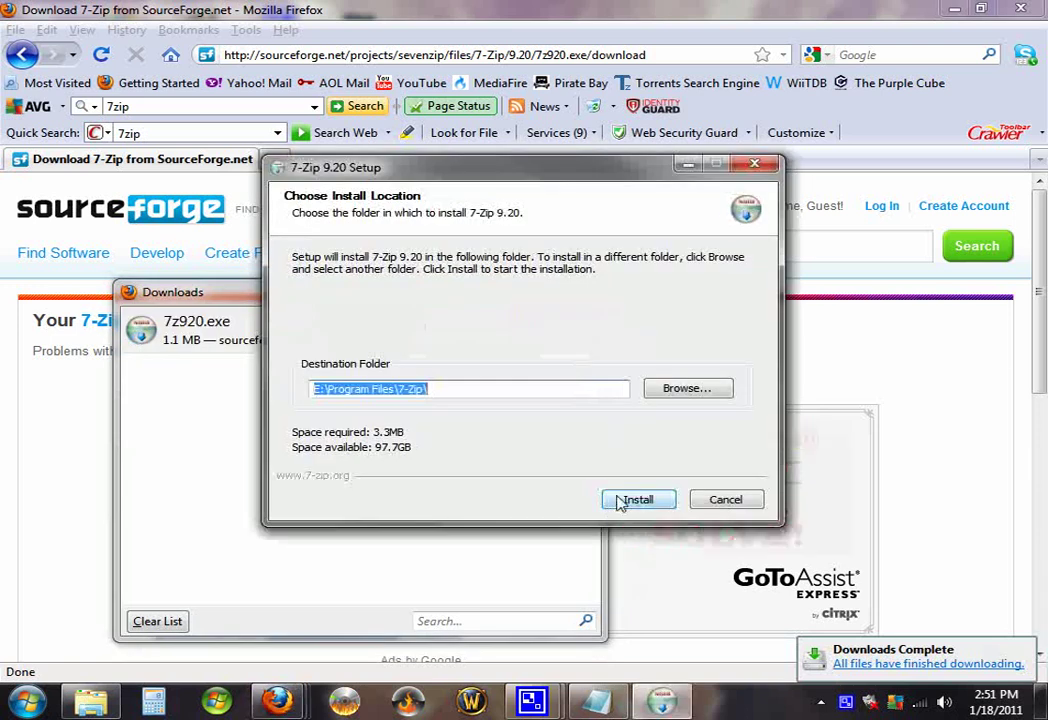
{"action": "left_click", "coordinate": [635, 501]}
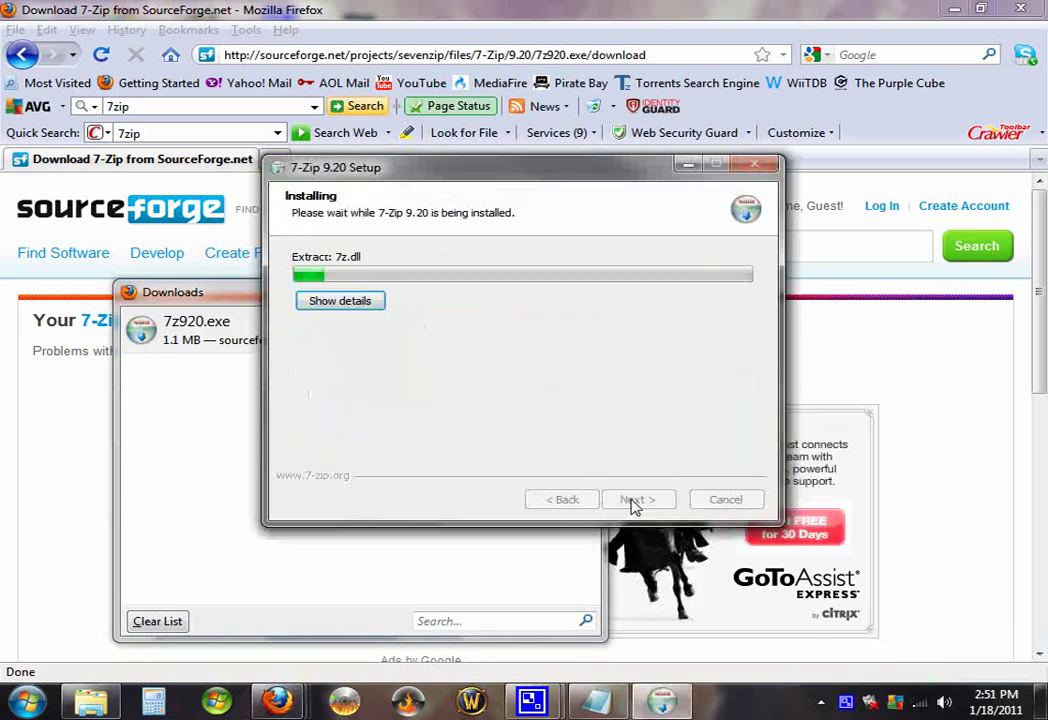
{"action": "left_click", "coordinate": [636, 497]}
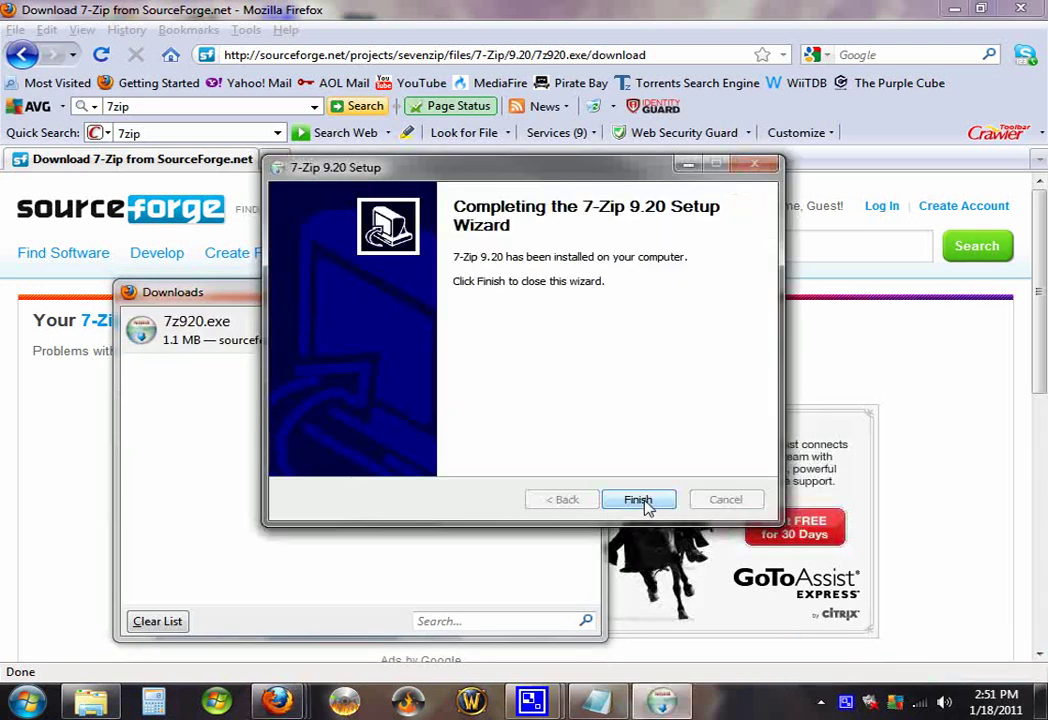
{"action": "left_click", "coordinate": [641, 502]}
{"action": "left_click", "coordinate": [587, 291]}
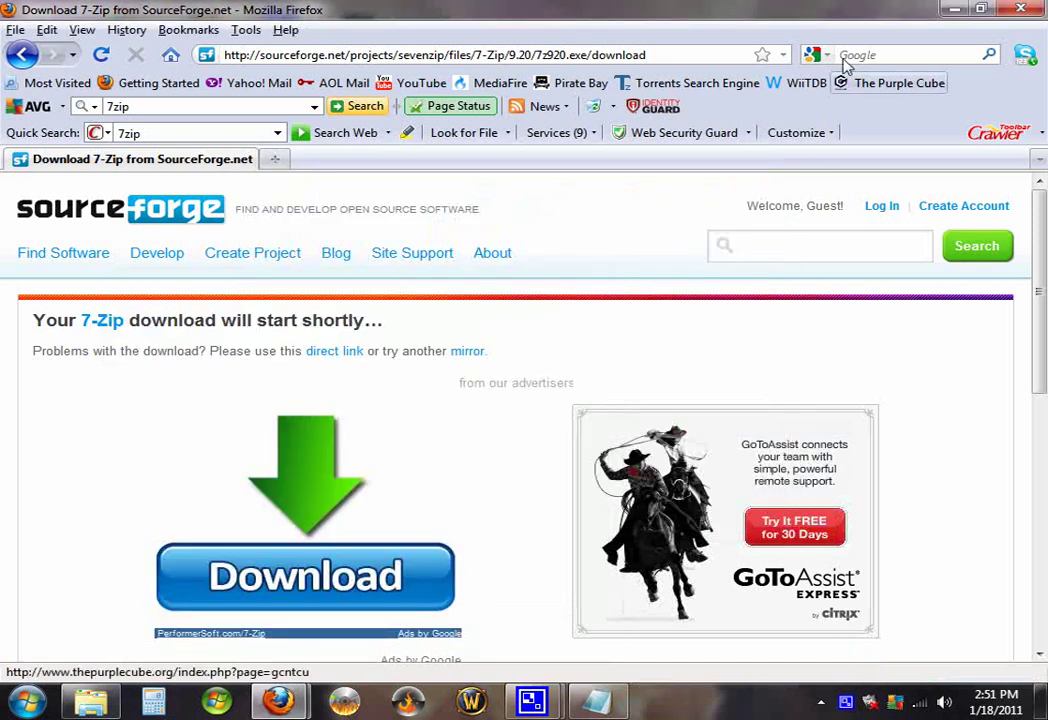
Minimize Firefox and launch 7-Zip File Manager from Start > All Programs > 7-Zip
{"action": "left_click", "coordinate": [953, 10]}
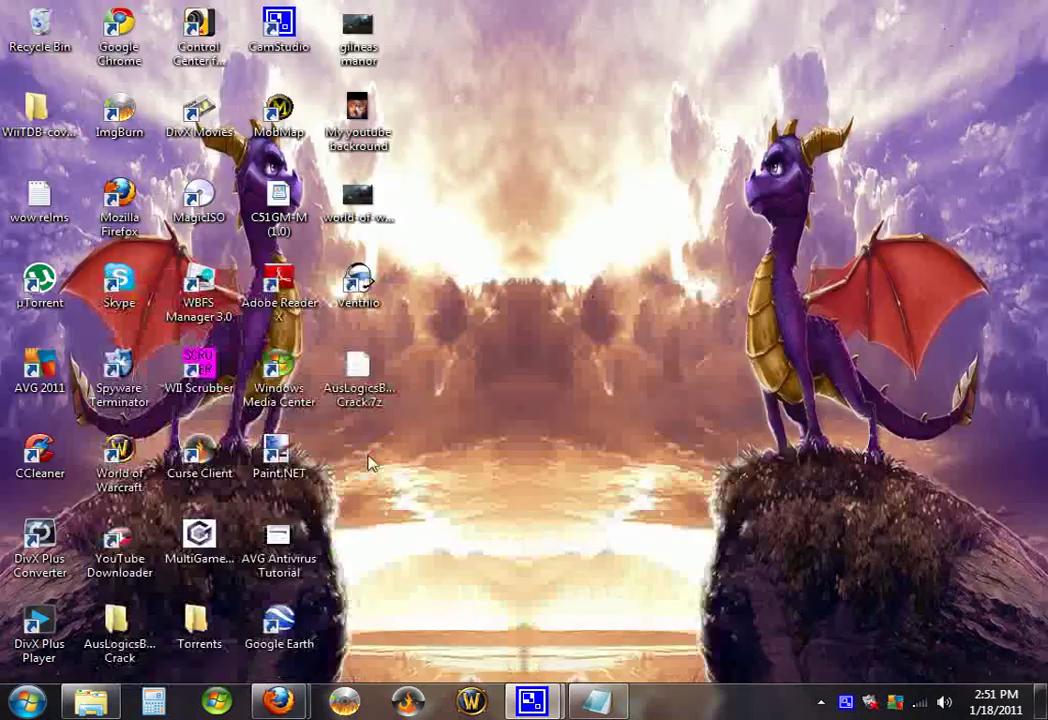
{"action": "left_click", "coordinate": [27, 700]}
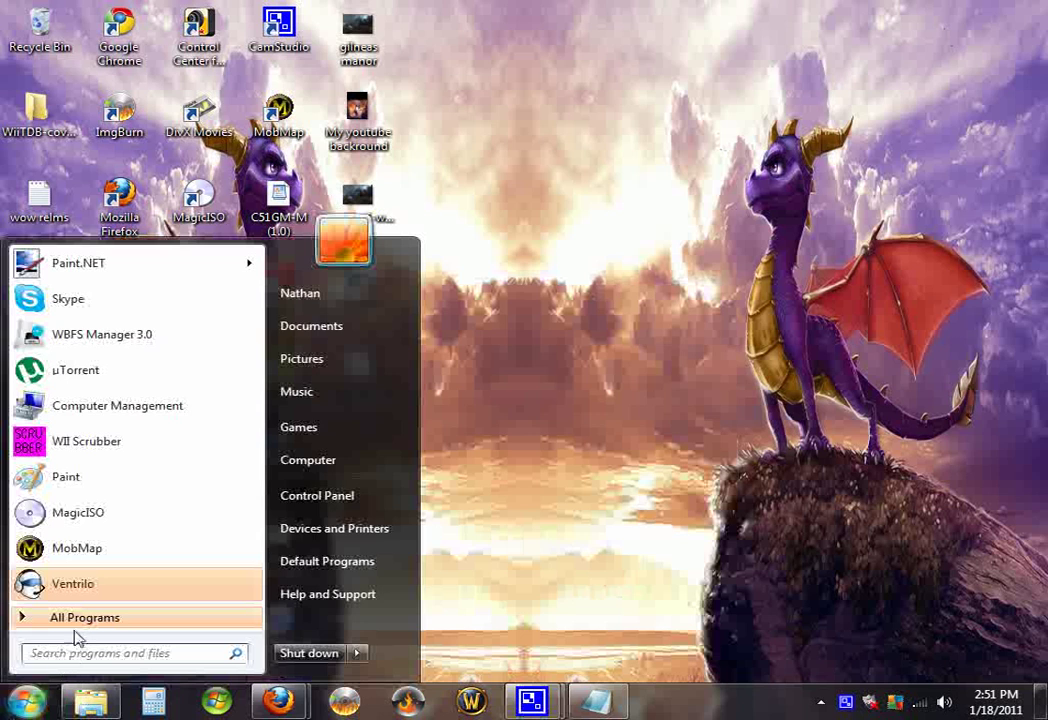
{"action": "left_click", "coordinate": [74, 630]}
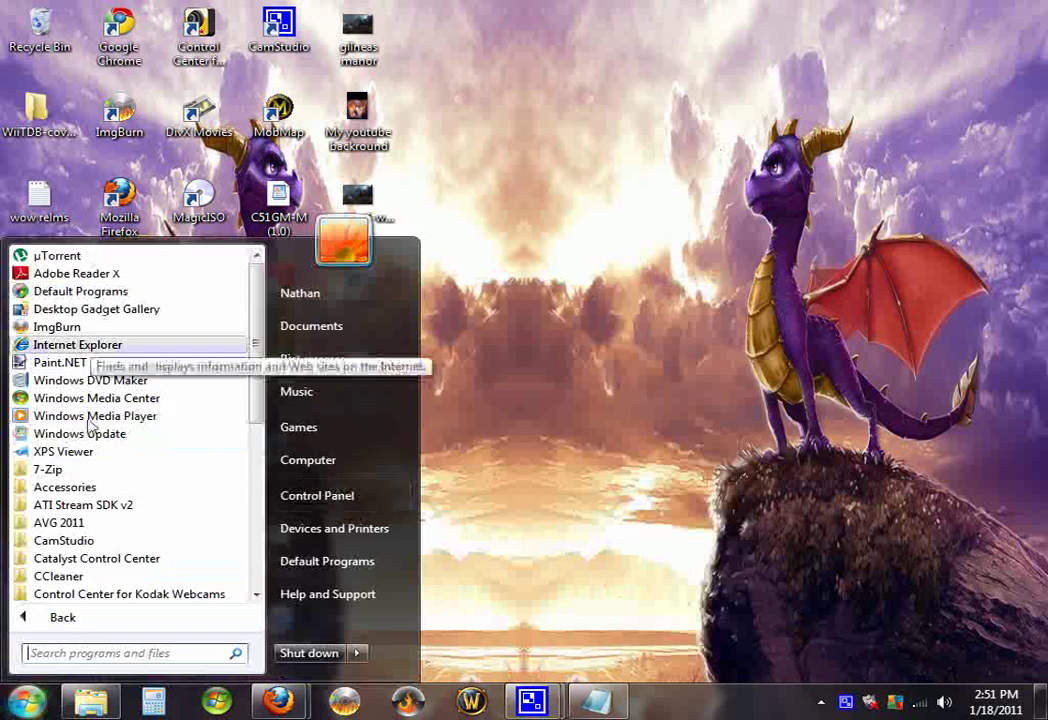
{"action": "left_click", "coordinate": [88, 470]}
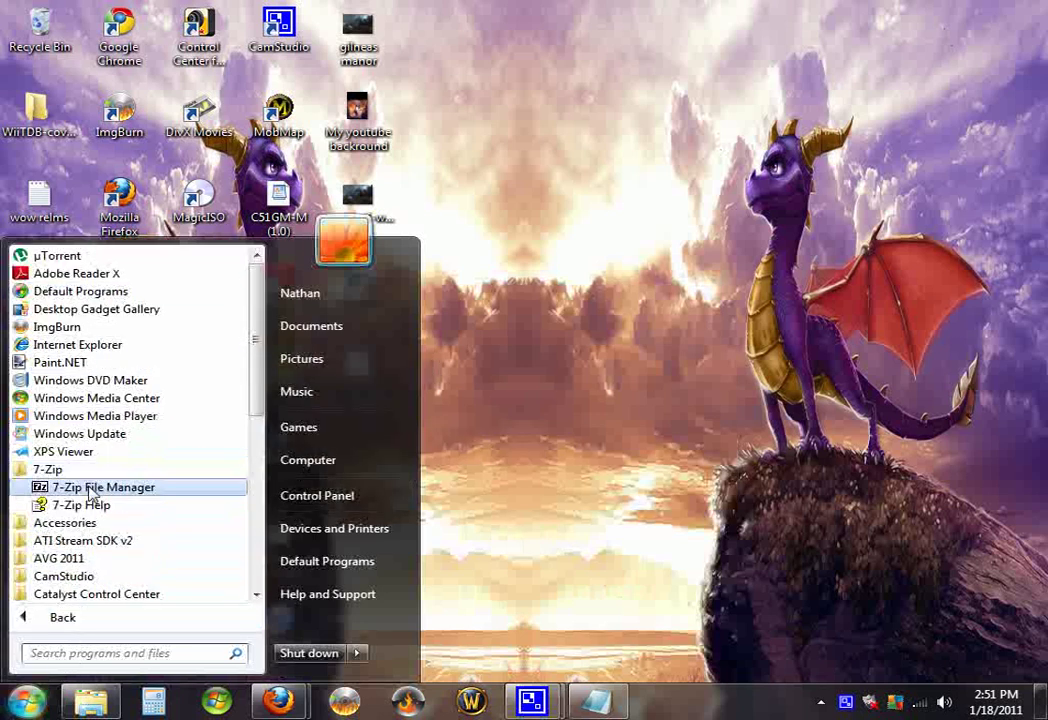
{"action": "left_click", "coordinate": [92, 488]}
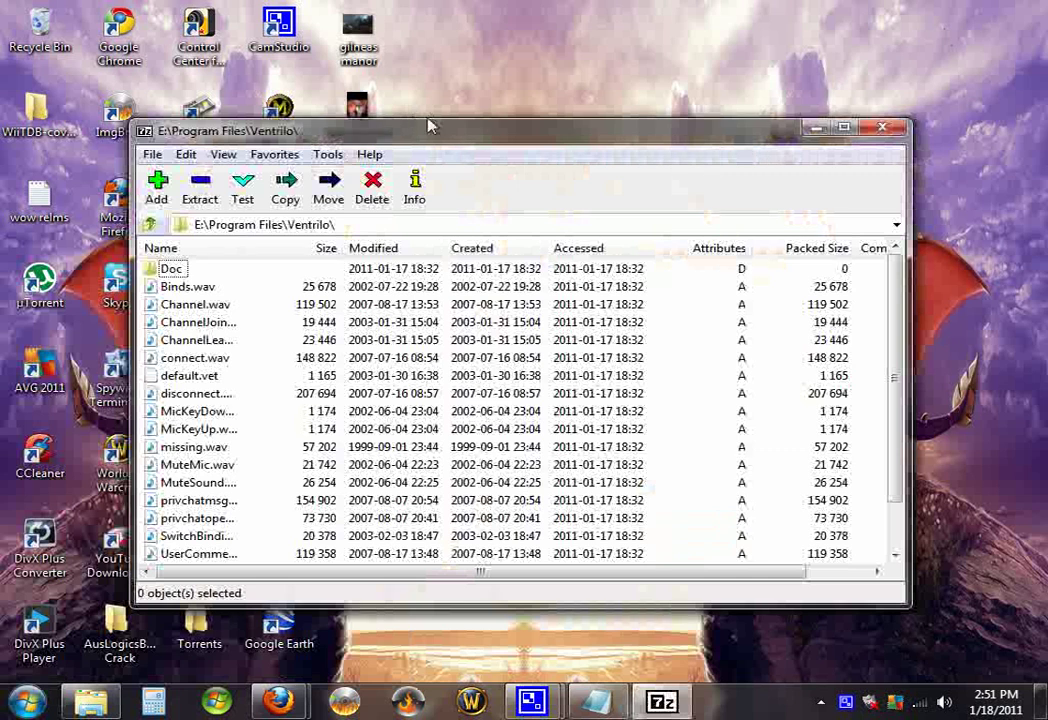
Reposition the File Manager window, look over E:\Program Files\Ventrilo, then close it
{"action": "left_click_drag", "start_coordinate": [455, 135], "coordinate": [710, 80]}
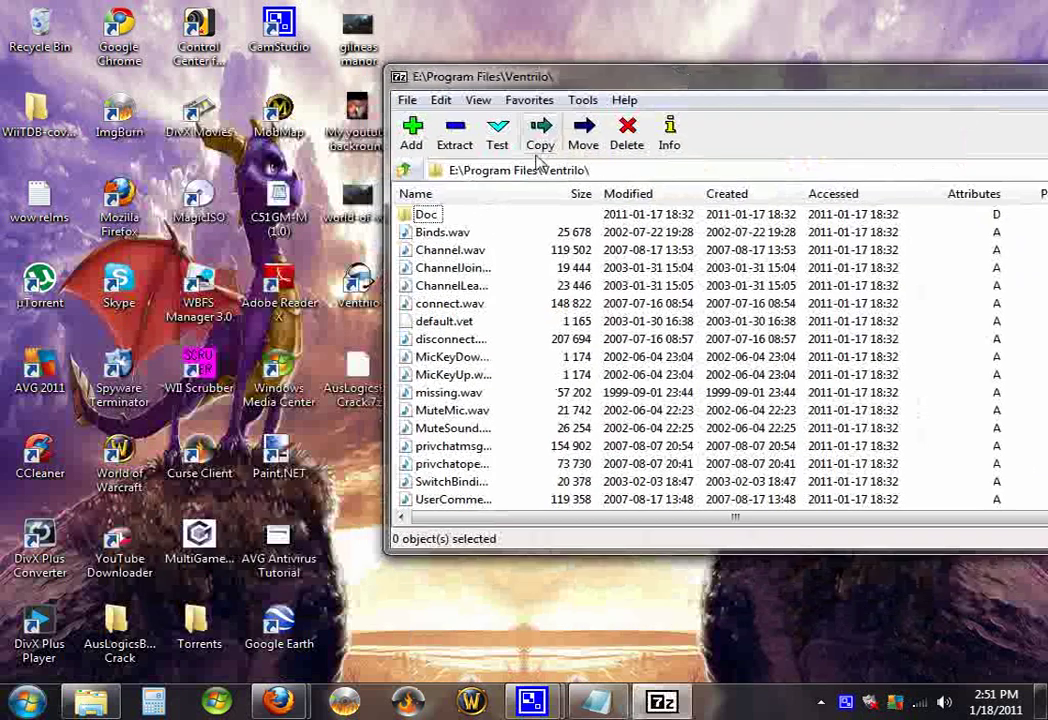
{"action": "left_click_drag", "start_coordinate": [777, 82], "coordinate": [636, 103]}
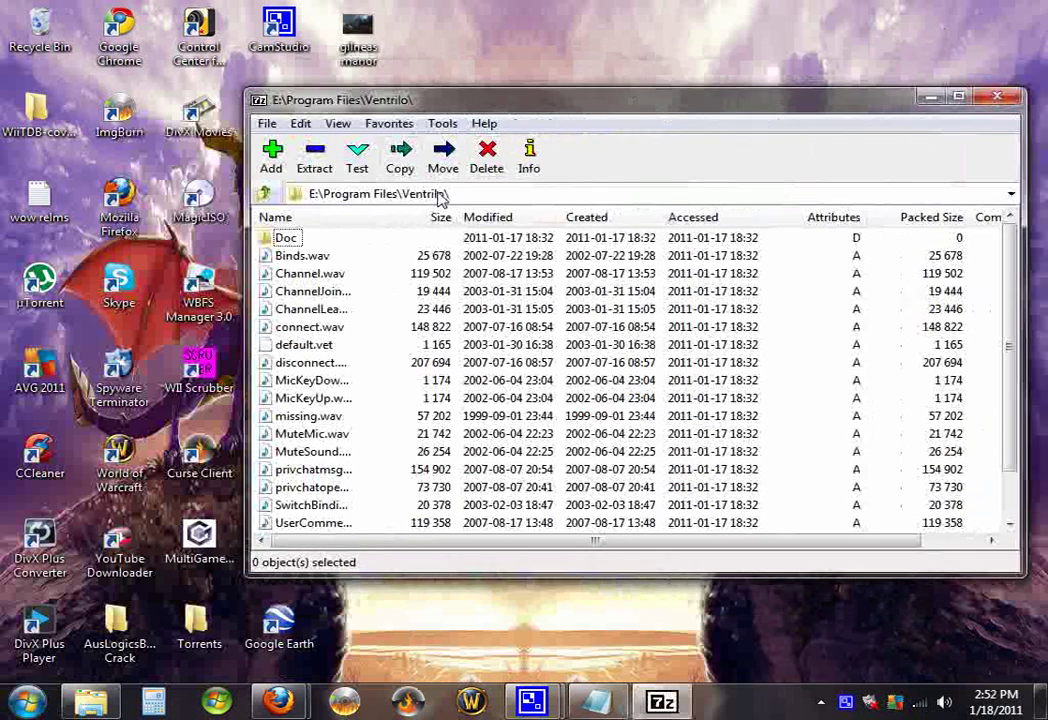
{"action": "scroll", "coordinate": [398, 311], "scroll_direction": "down", "scroll_amount": 1}
{"action": "scroll", "coordinate": [328, 258], "scroll_direction": "up", "scroll_amount": 1}
{"action": "left_click", "coordinate": [515, 193]}
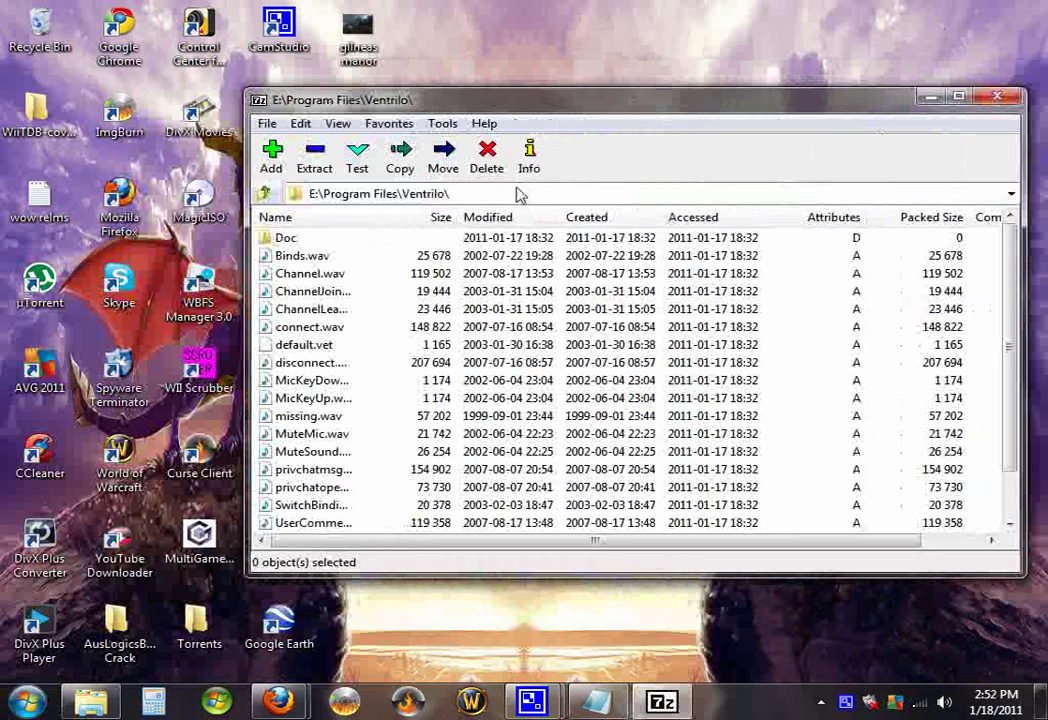
{"action": "left_click", "coordinate": [997, 100]}
Open AusLogicsBoostSpeed5.0.6.245 Crack.7z from its 7-Zip shortcut menu to view its single folder
{"action": "right_click", "coordinate": [357, 388]}
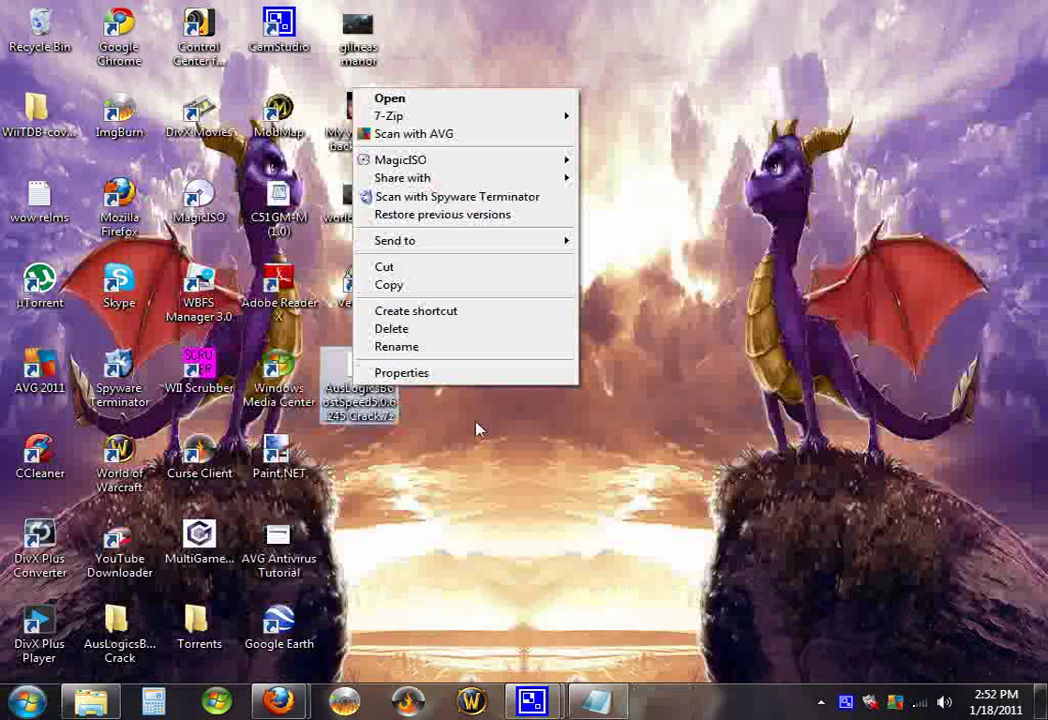
{"action": "left_click", "coordinate": [358, 378]}
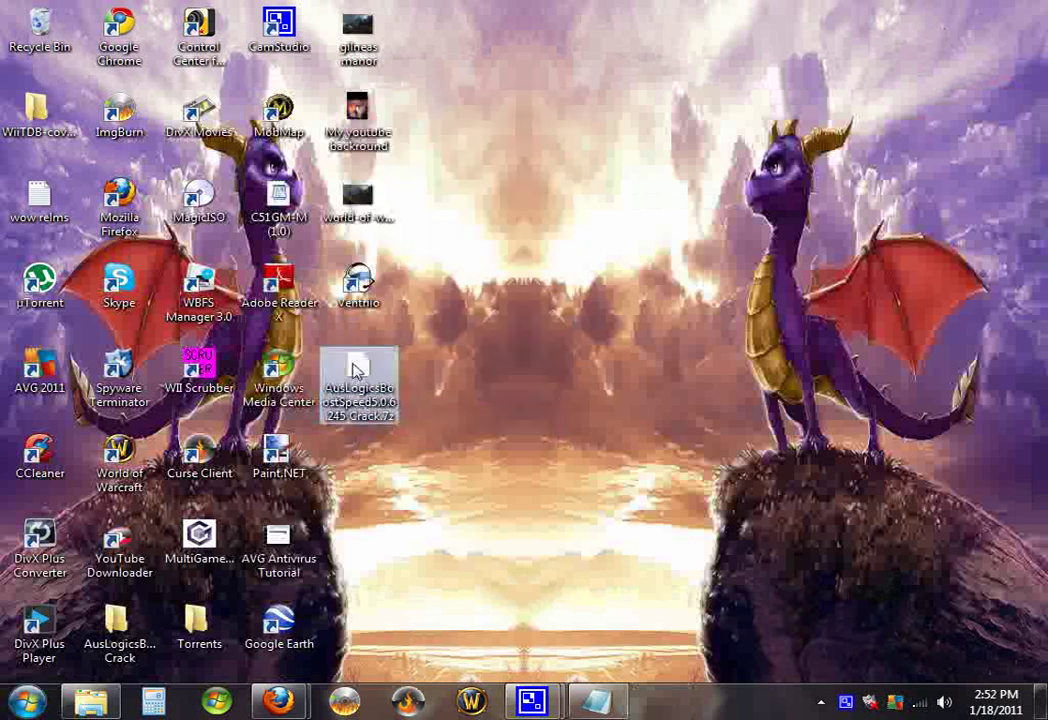
{"action": "right_click", "coordinate": [354, 367]}
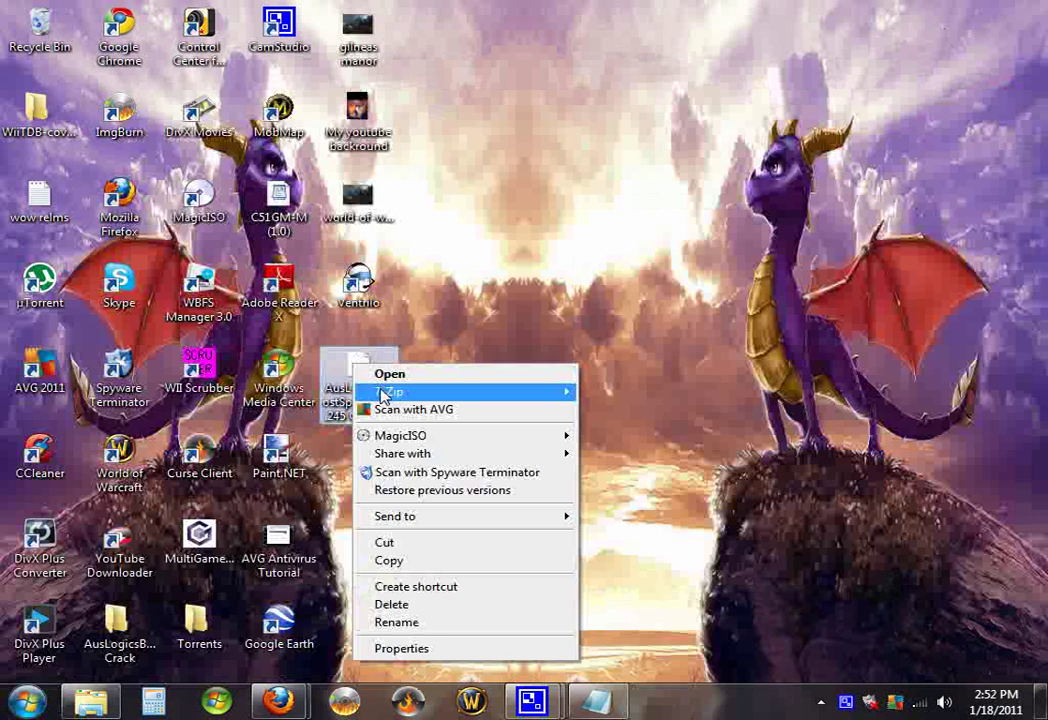
{"action": "mouse_move", "coordinate": [381, 392]}
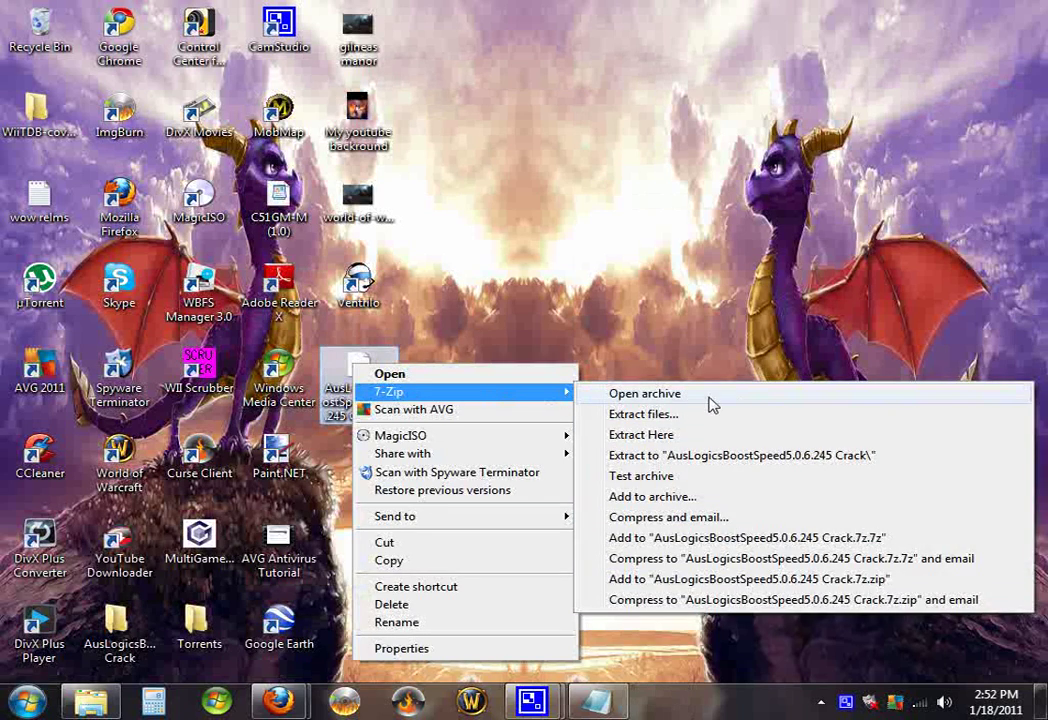
{"action": "left_click", "coordinate": [731, 395]}
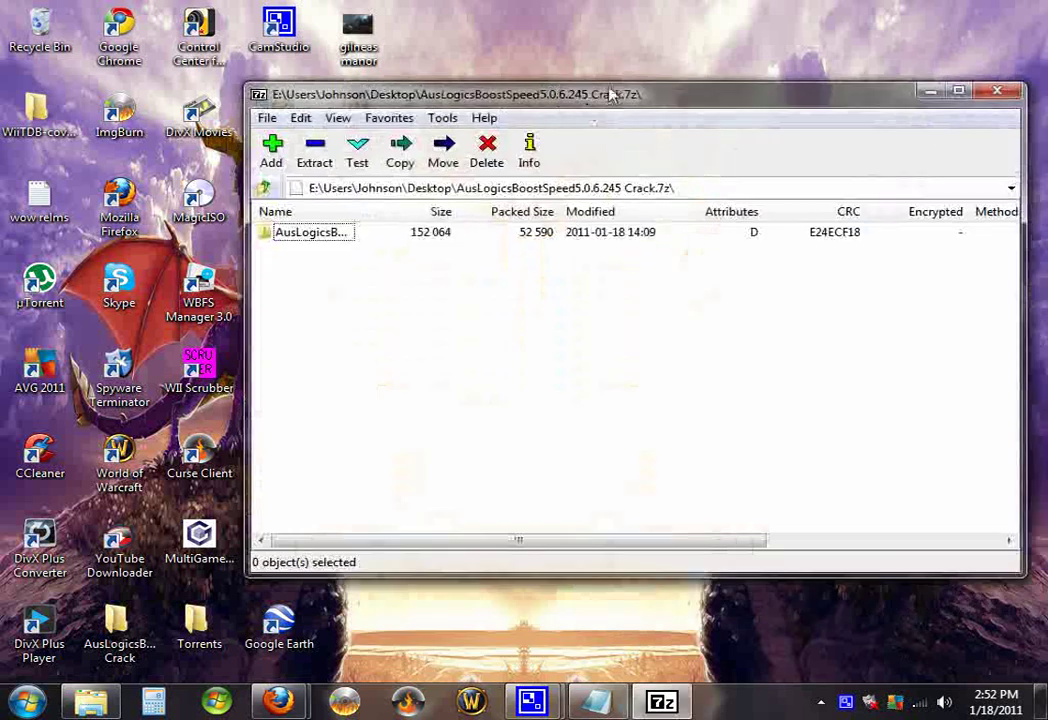
Minimize the archive window and extract Crack.7z into the 'AusLogicsBoostSpeed5.0.6.245 Crack' folder
{"action": "left_click", "coordinate": [927, 92]}
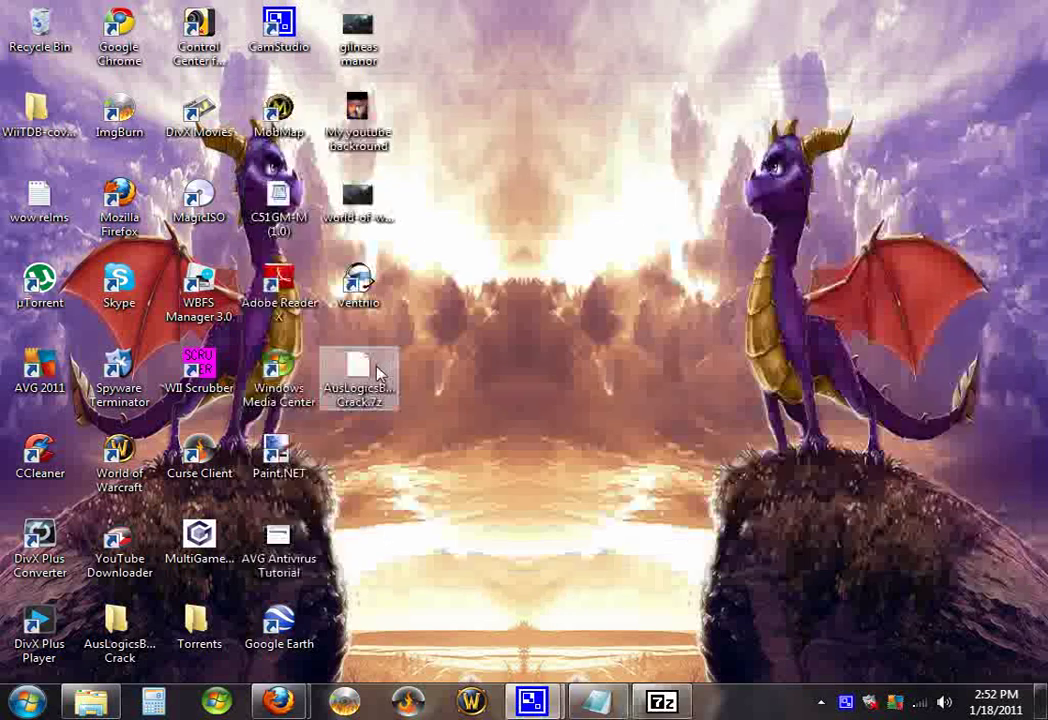
{"action": "right_click", "coordinate": [378, 372]}
{"action": "mouse_move", "coordinate": [435, 395]}
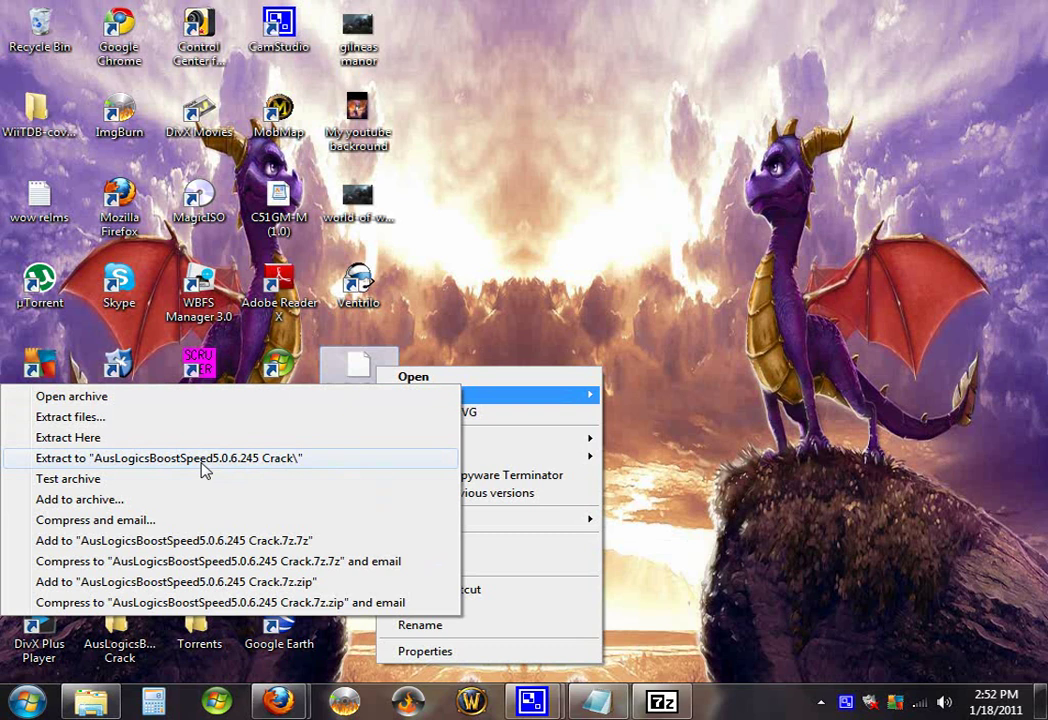
{"action": "left_click", "coordinate": [435, 370]}
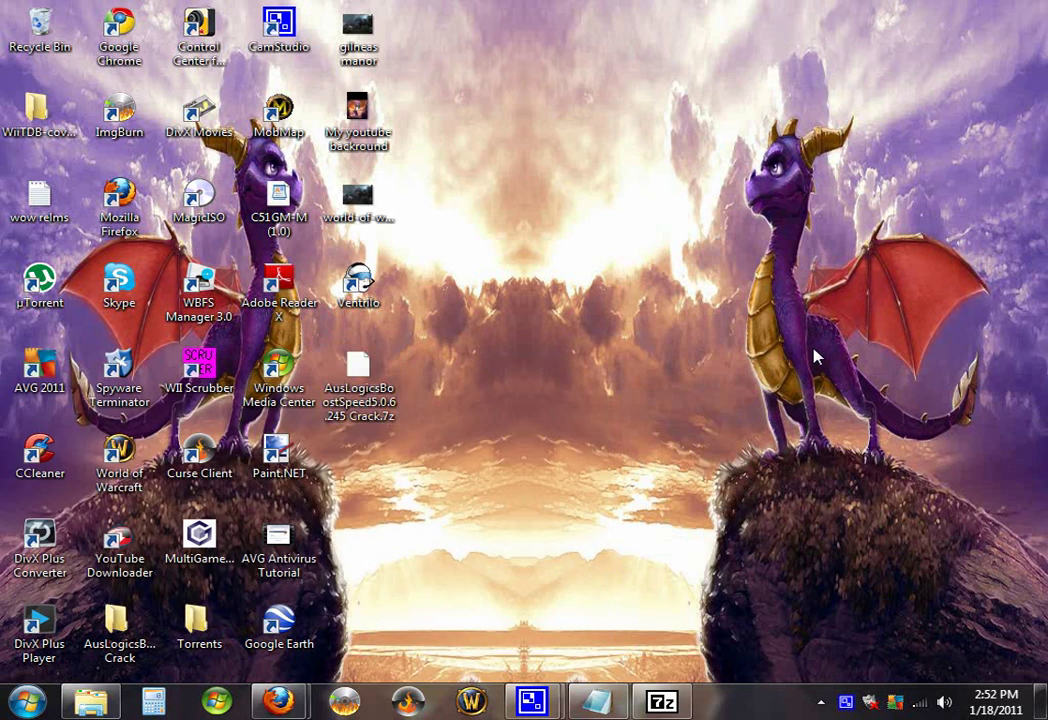
Bring up 7-Zip's Add to archive dialog for the desktop Torrents folder
{"action": "right_click", "coordinate": [229, 461]}
{"action": "left_click", "coordinate": [503, 552]}
{"action": "right_click", "coordinate": [200, 627]}
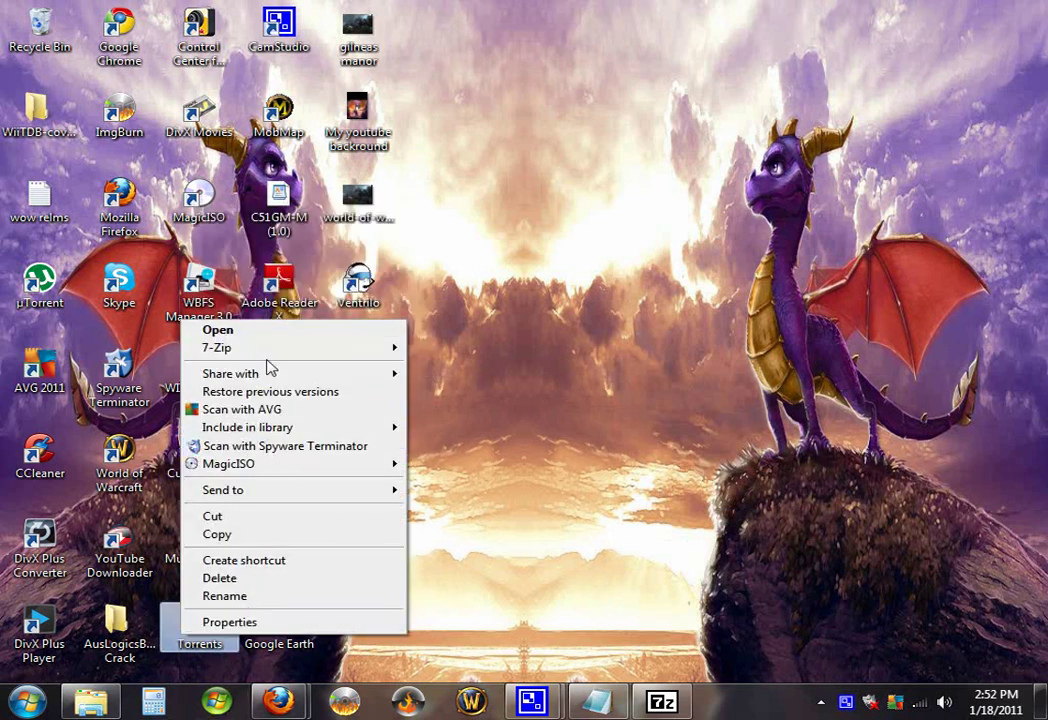
{"action": "mouse_move", "coordinate": [274, 350]}
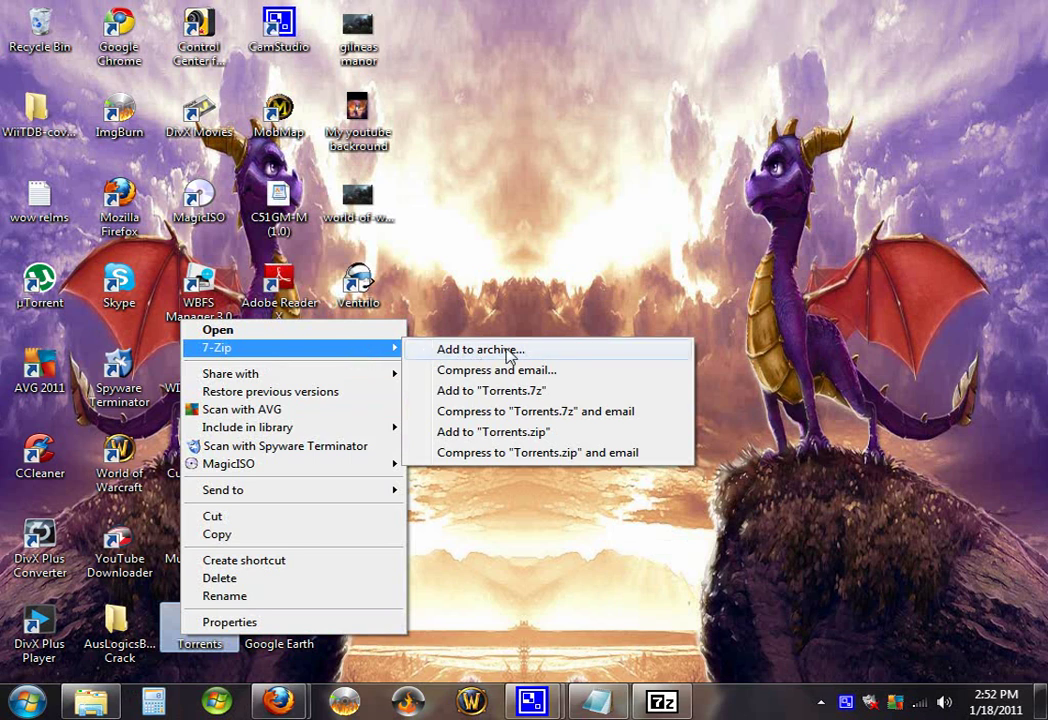
{"action": "left_click", "coordinate": [480, 349]}
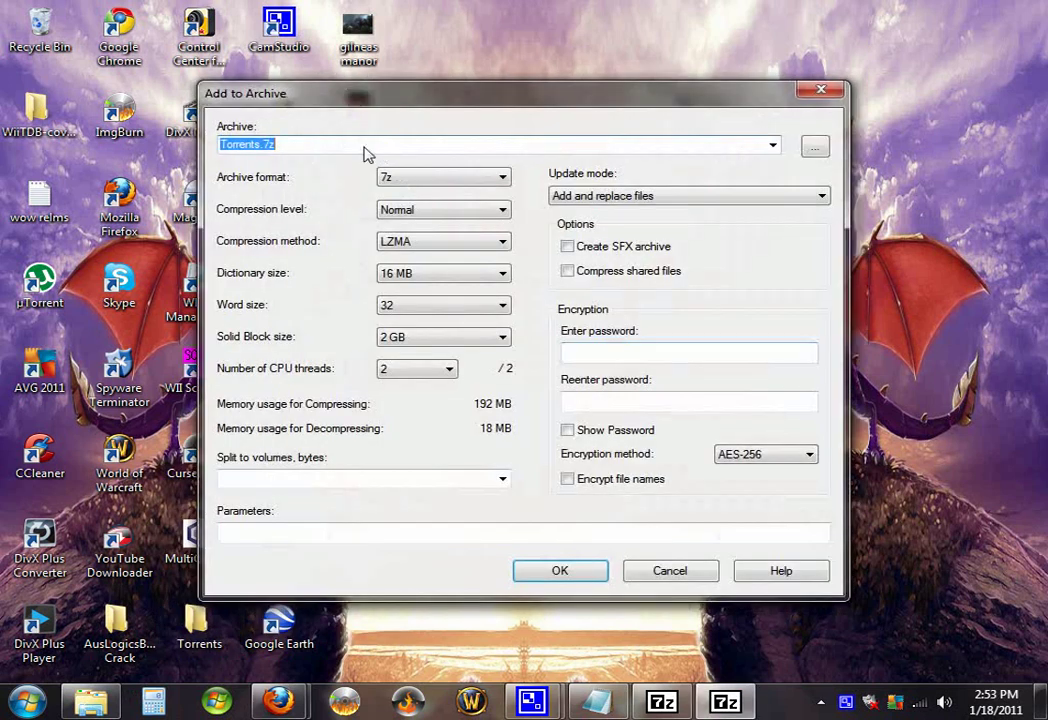
Keep the name Torrents.7z with 7z format, Normal level and LZMA, and start compressing
{"action": "double_click", "coordinate": [268, 146]}
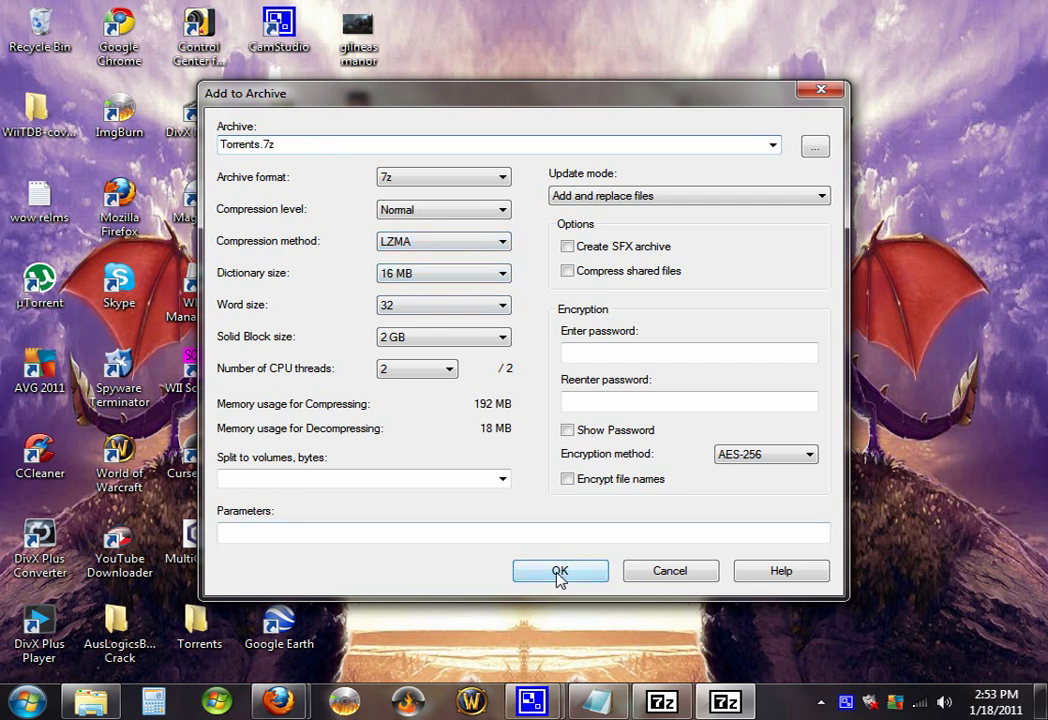
{"action": "left_click", "coordinate": [502, 242]}
{"action": "left_click", "coordinate": [450, 255]}
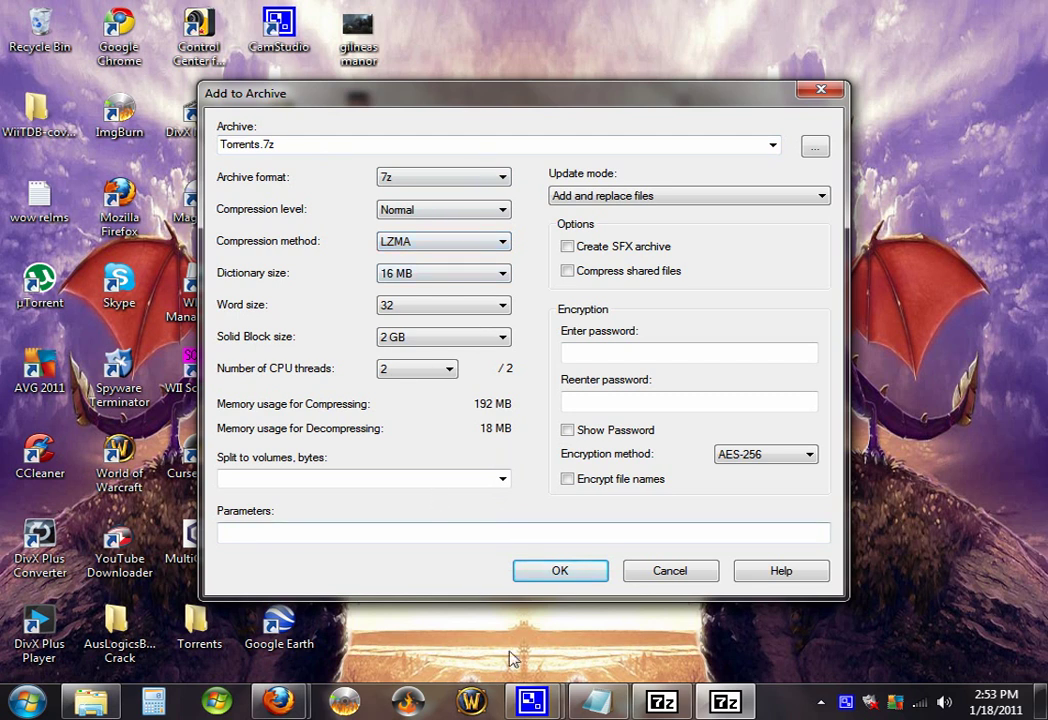
{"action": "left_click", "coordinate": [556, 570]}
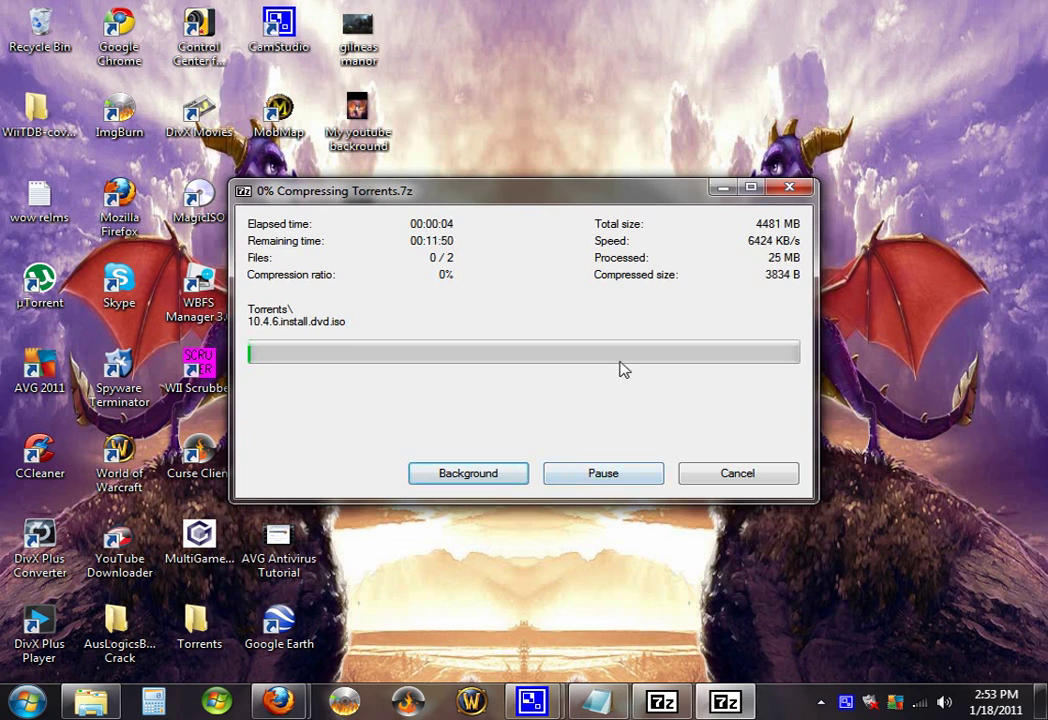
Cancel the Torrents.7z compression and confirm, leaving no Torrents archive on the desktop
{"action": "left_click", "coordinate": [702, 477]}
{"action": "left_click", "coordinate": [470, 418]}
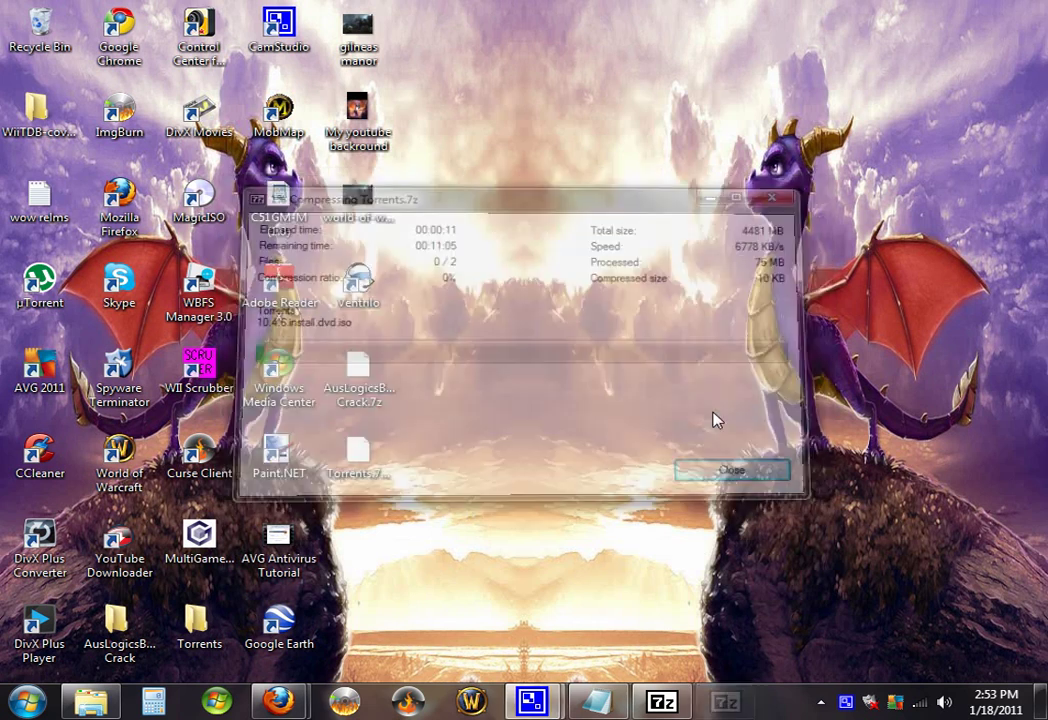
{"action": "left_click", "coordinate": [370, 382]}
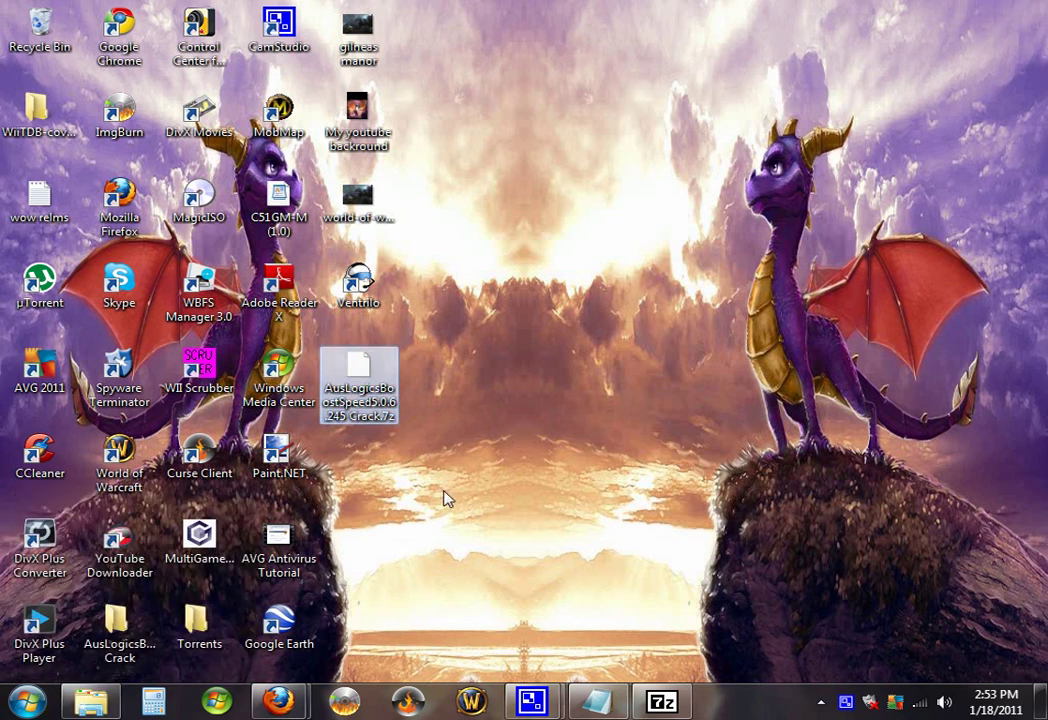
{"action": "left_click", "coordinate": [447, 498]}
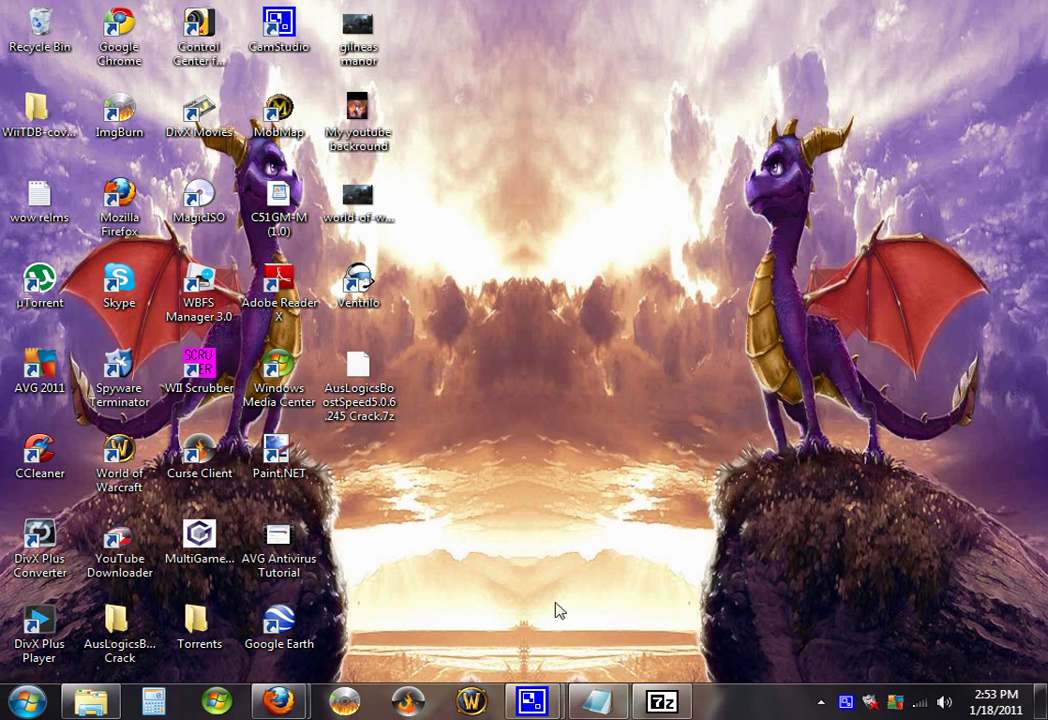
Open Crack.7z with 7-Zip File Manager, set to always open .7z files
{"action": "right_click", "coordinate": [376, 386]}
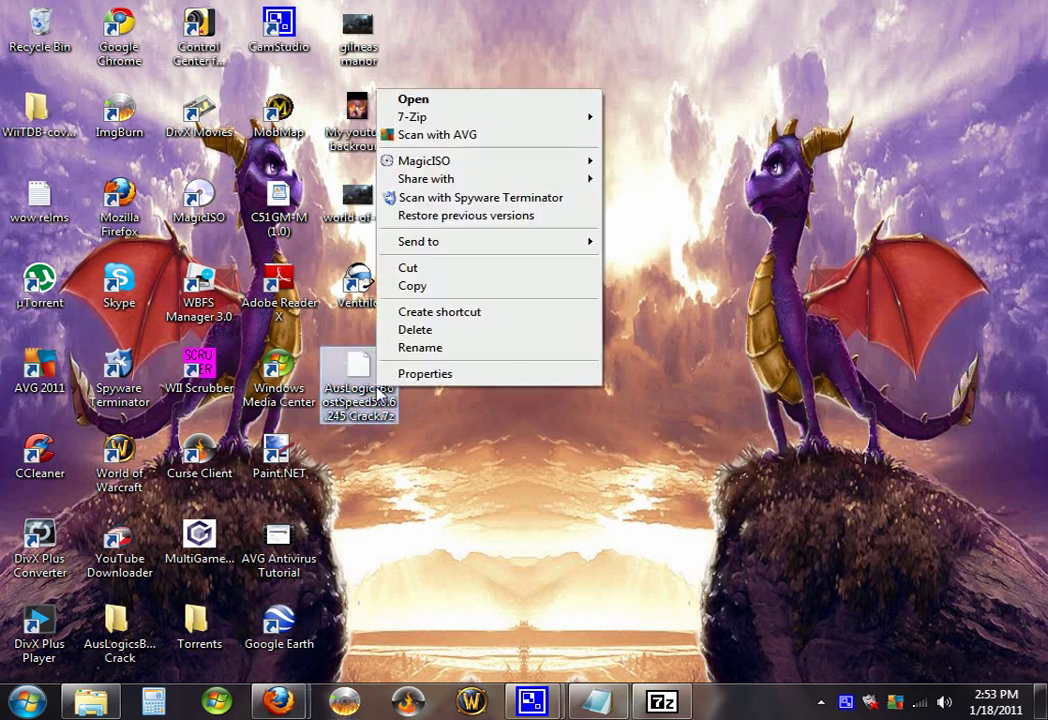
{"action": "left_click", "coordinate": [456, 101]}
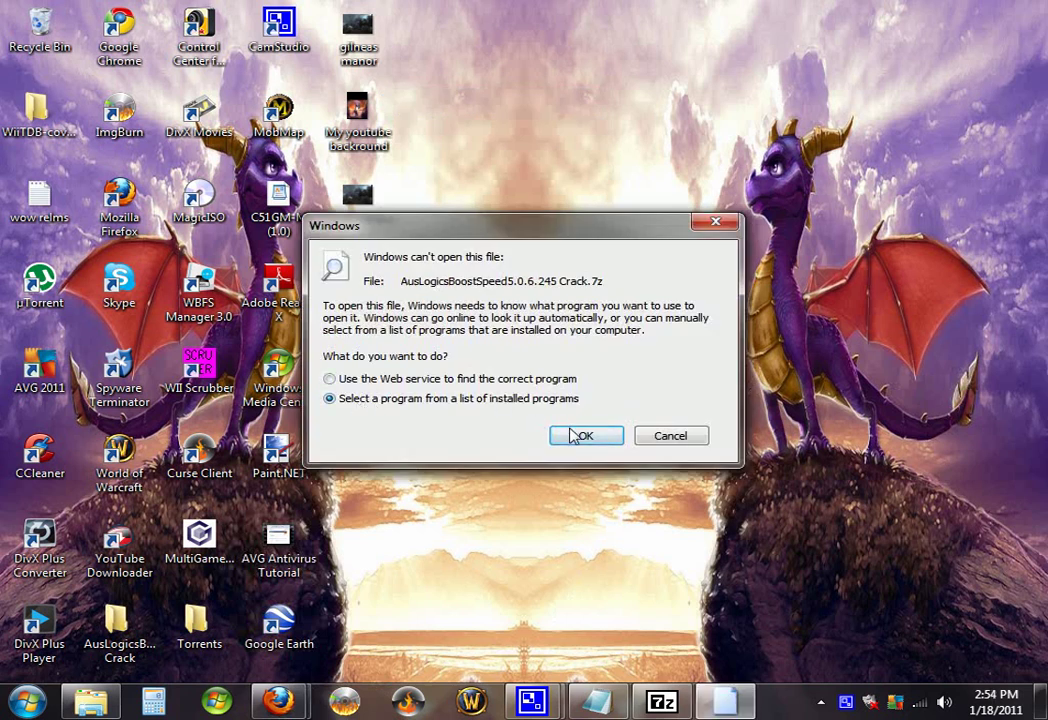
{"action": "left_click", "coordinate": [588, 435]}
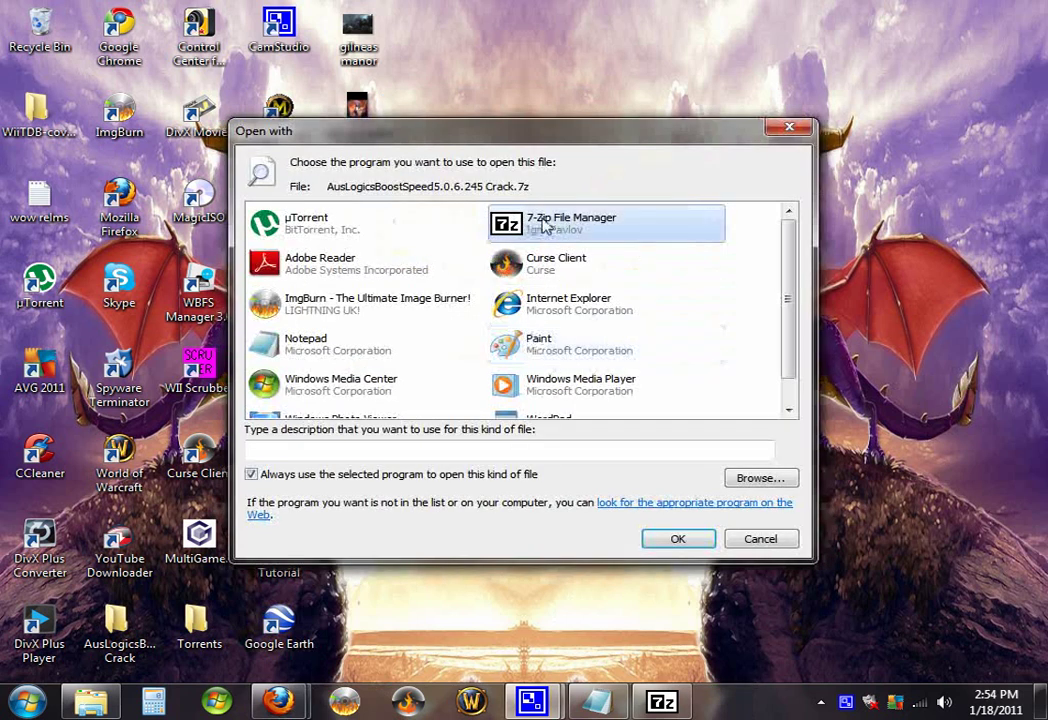
{"action": "left_click", "coordinate": [686, 542]}
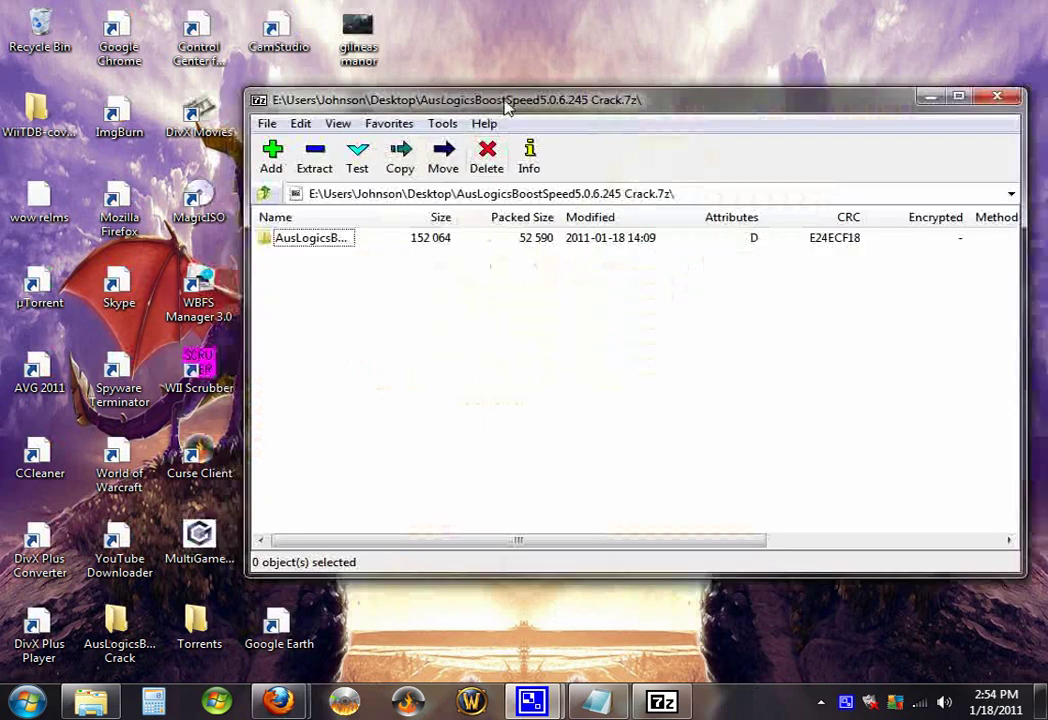
Move the 7-Zip window aside, minimize it, and select Crack.7z showing its new 7-Zip icon
{"action": "left_click_drag", "start_coordinate": [800, 108], "coordinate": [993, 110]}
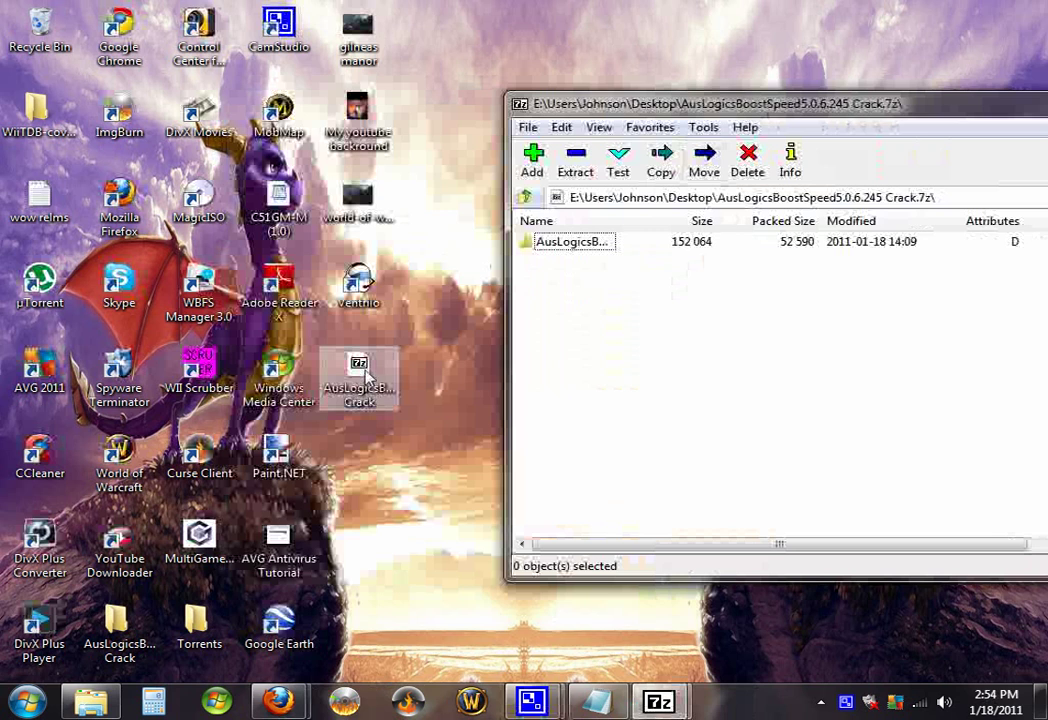
{"action": "left_click_drag", "start_coordinate": [760, 103], "coordinate": [501, 99]}
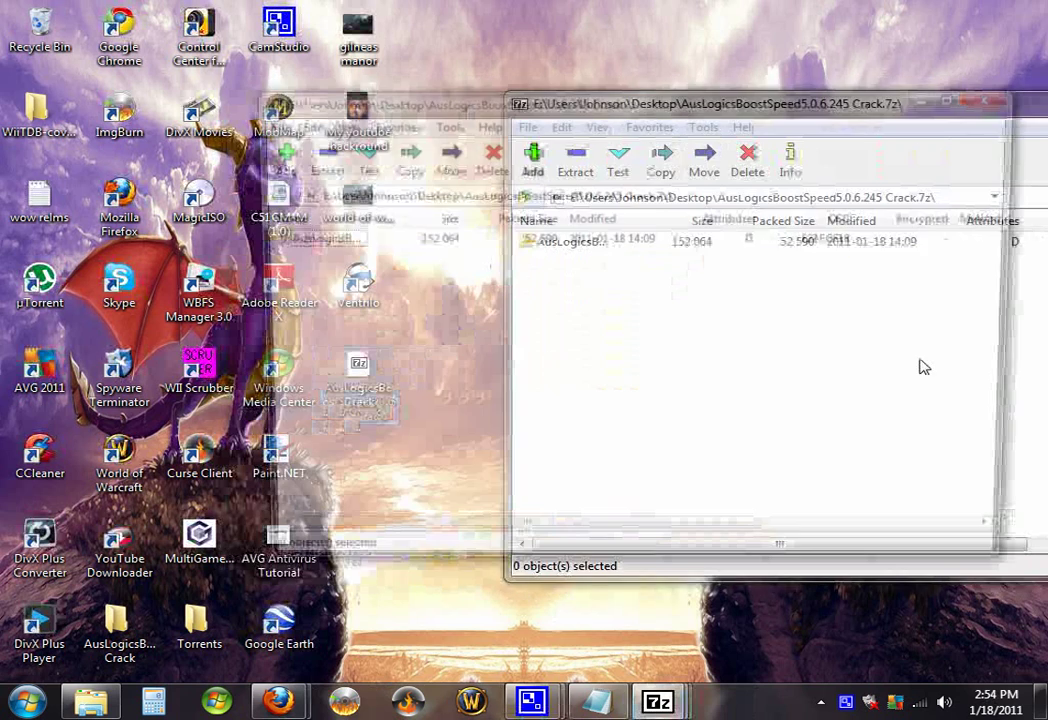
{"action": "left_click_drag", "start_coordinate": [788, 100], "coordinate": [1047, 104]}
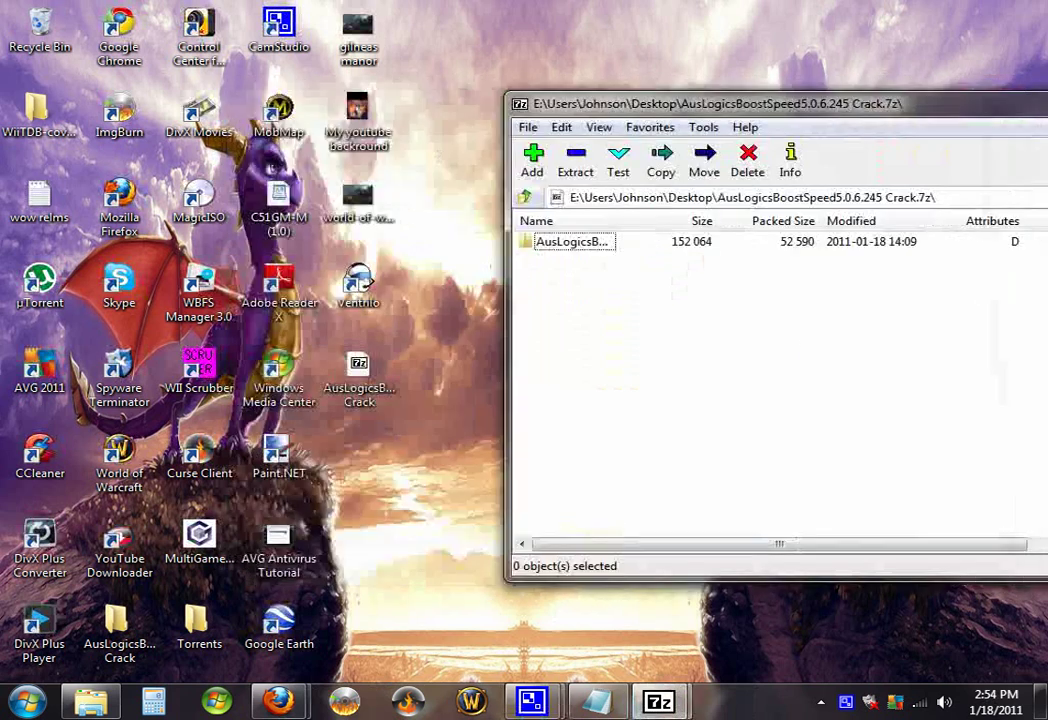
{"action": "key", "text": "super+Down"}
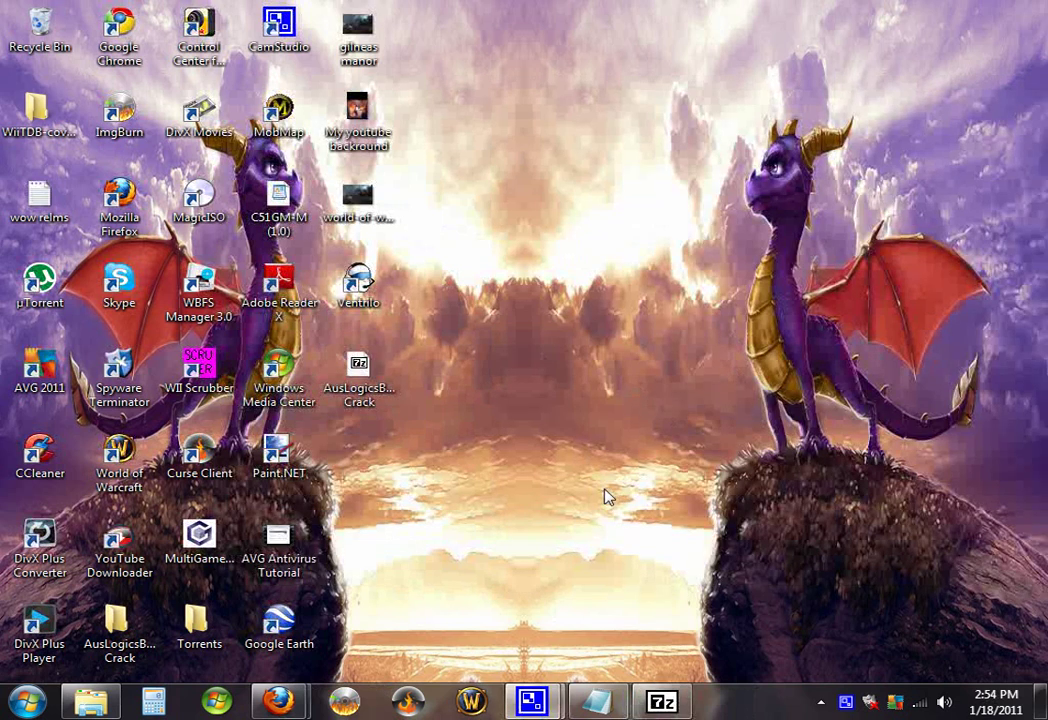
{"action": "left_click", "coordinate": [359, 372]}
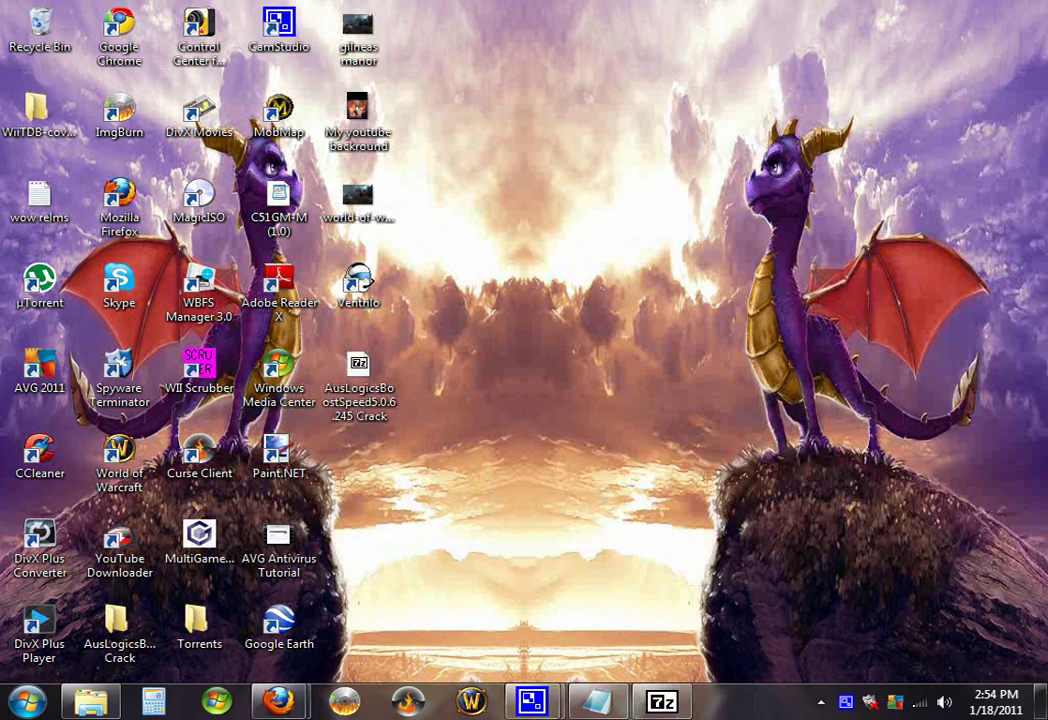